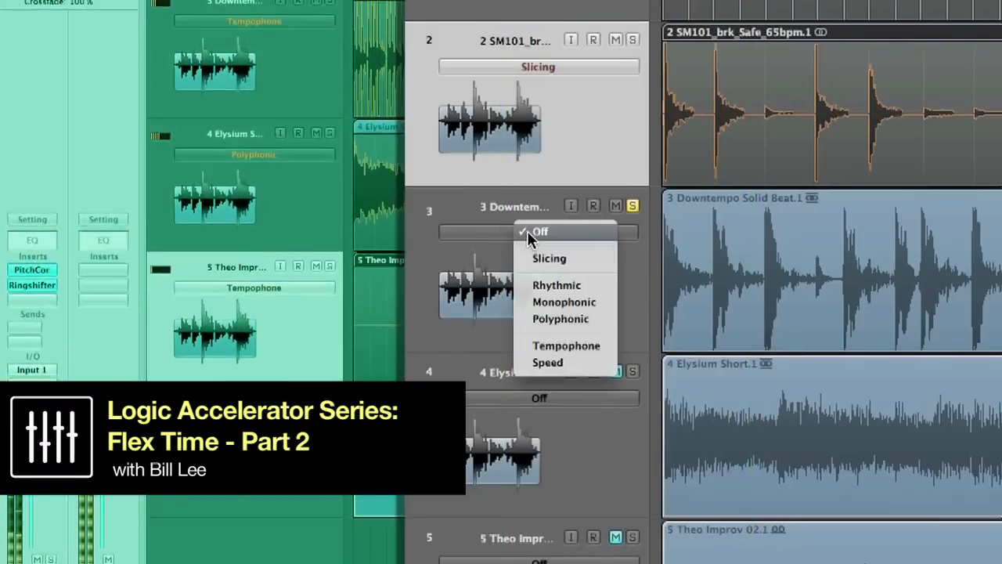
# - Set the flex mode of the Downtempo Solid Beat track to Tempophone
pyautogui.click(568, 345)
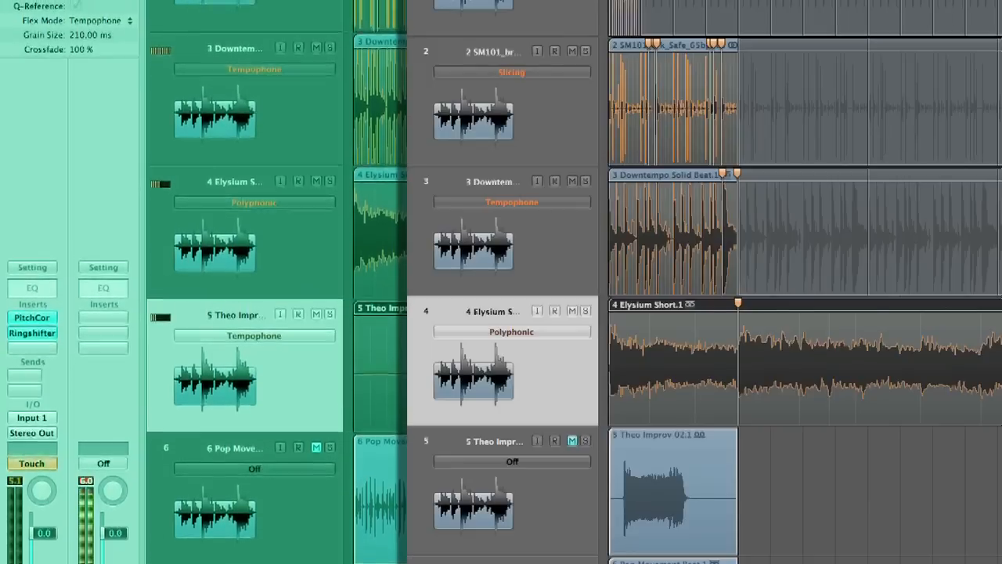
# - Add flex markers on transients in the Elysium Short and Pop Movement Beat regions and move them earlier
pyautogui.moveTo(1001, 311); pyautogui.dragTo(868, 306)
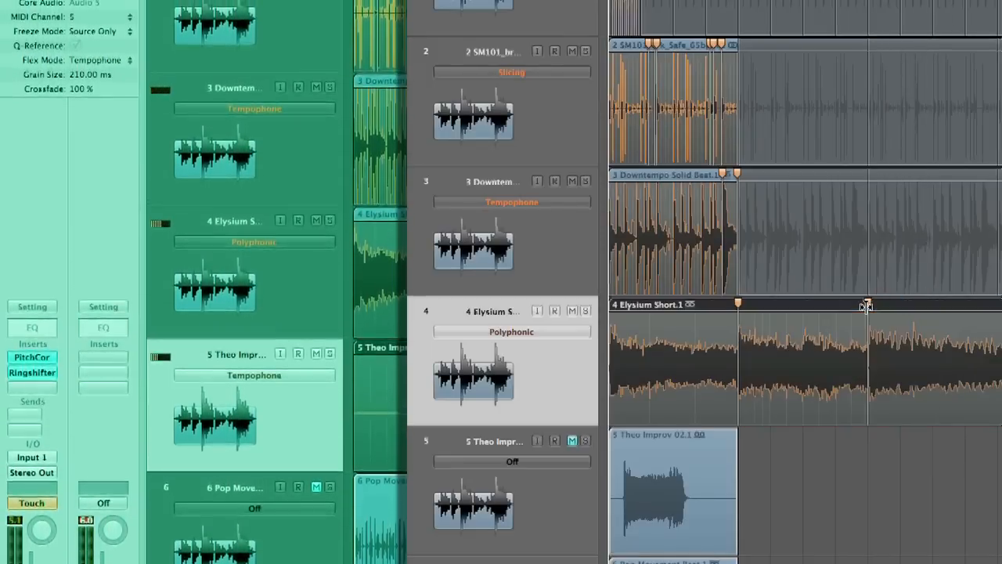
pyautogui.moveTo(1001, 306); pyautogui.dragTo(996, 293)
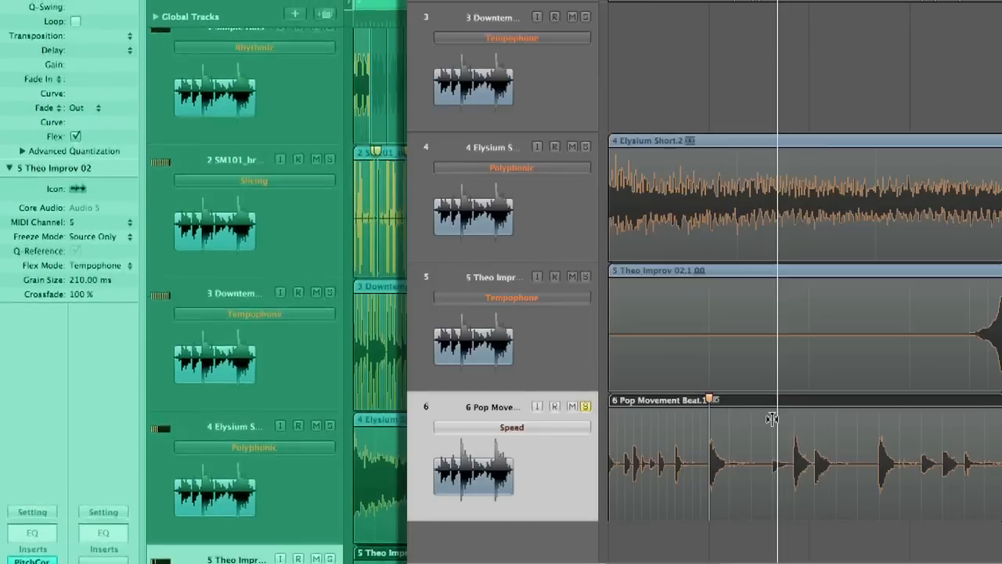
pyautogui.moveTo(772, 420); pyautogui.dragTo(761, 420)
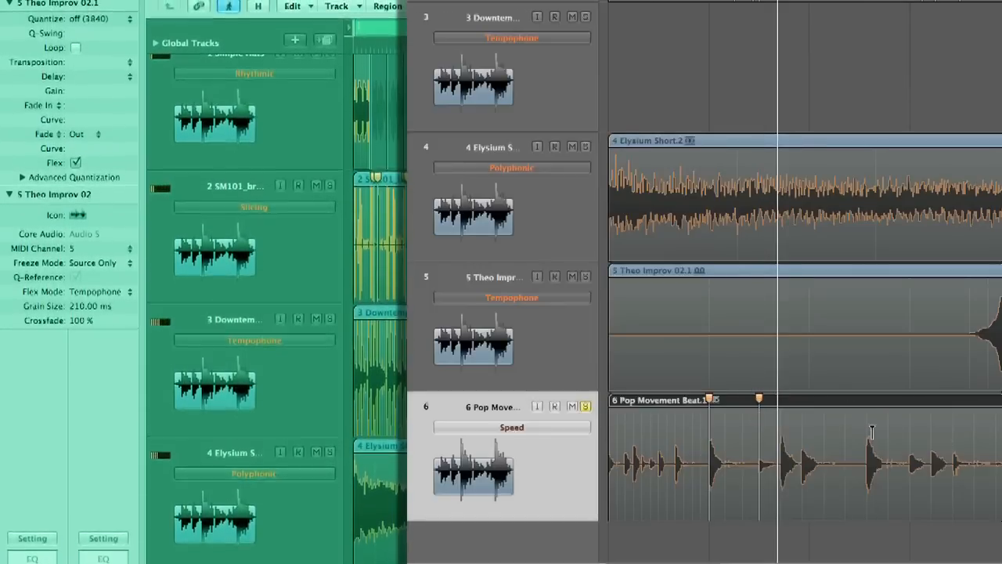
pyautogui.moveTo(865, 424); pyautogui.dragTo(813, 417)
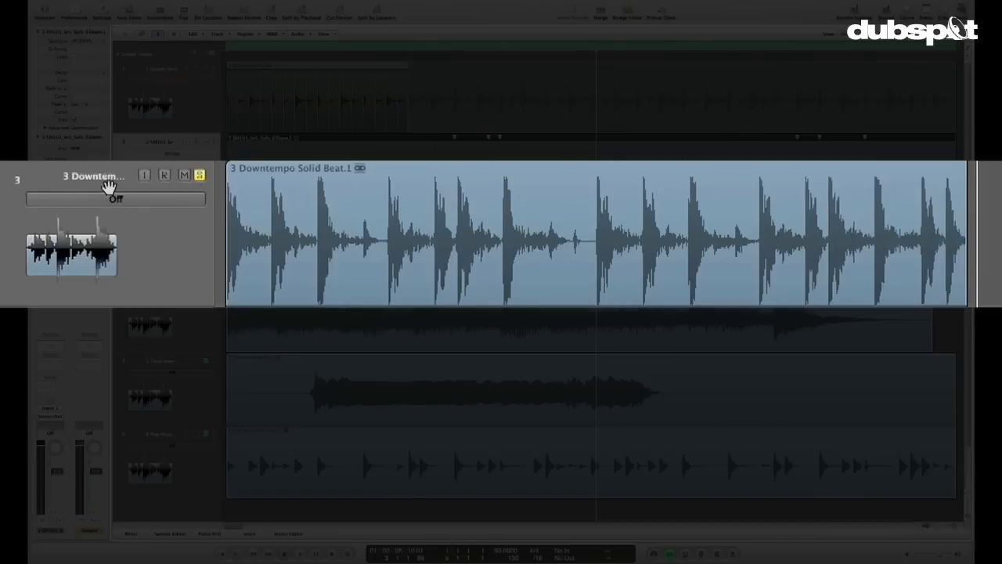
# - Try the Tempophone flex mode on the Downtempo Solid Beat track, and switch it to Rhythmic
pyautogui.click(102, 199)
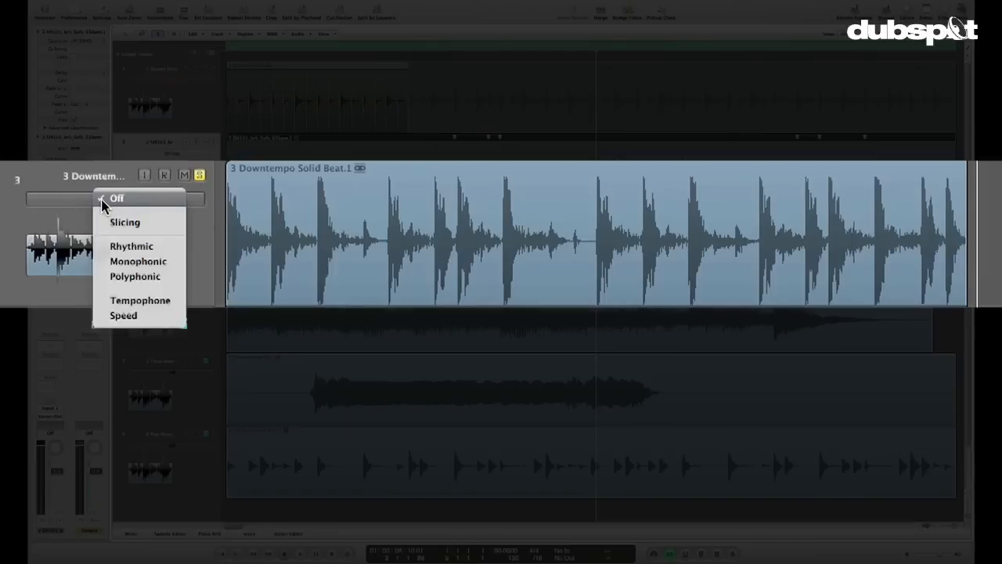
pyautogui.click(143, 302)
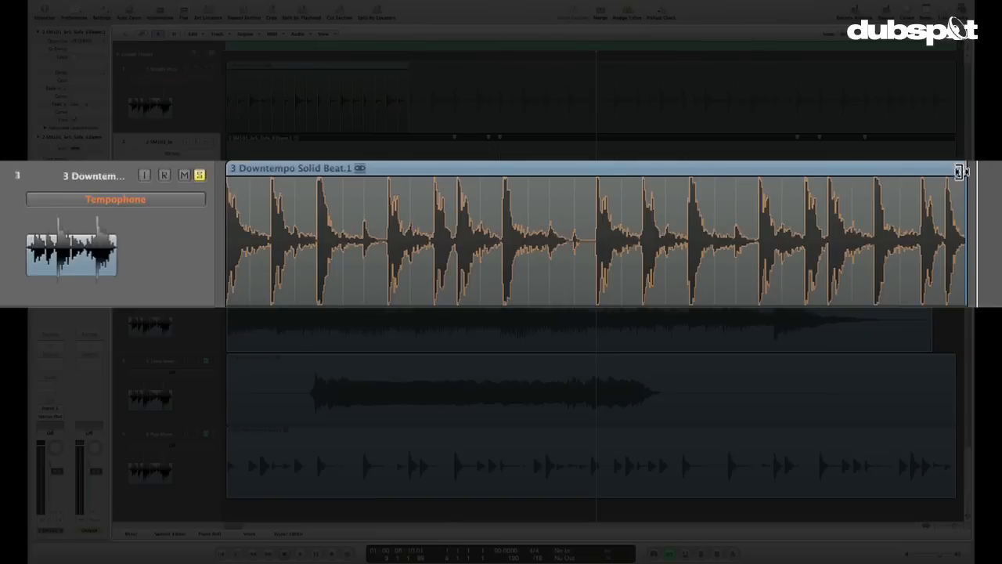
pyautogui.click(193, 200)
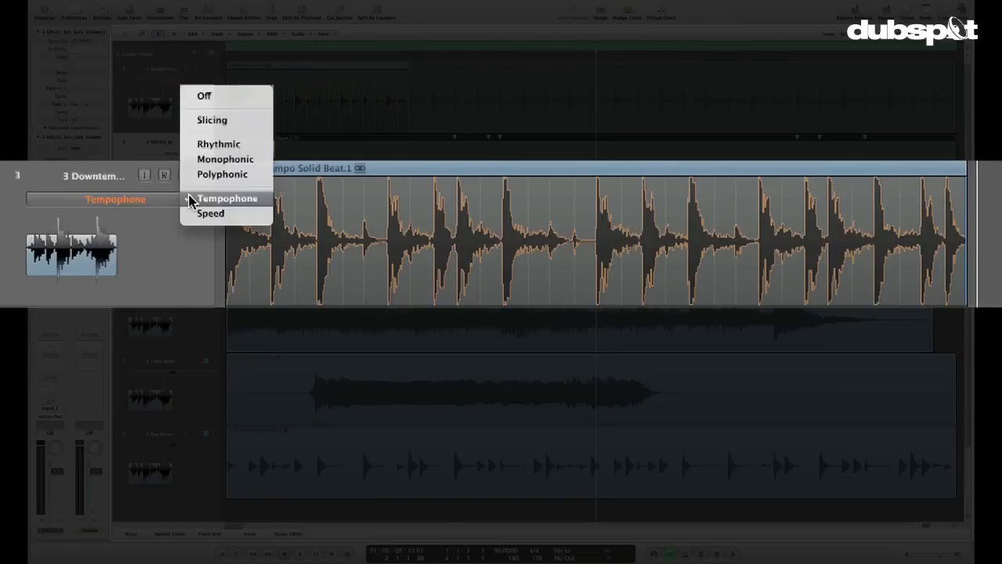
pyautogui.click(192, 144)
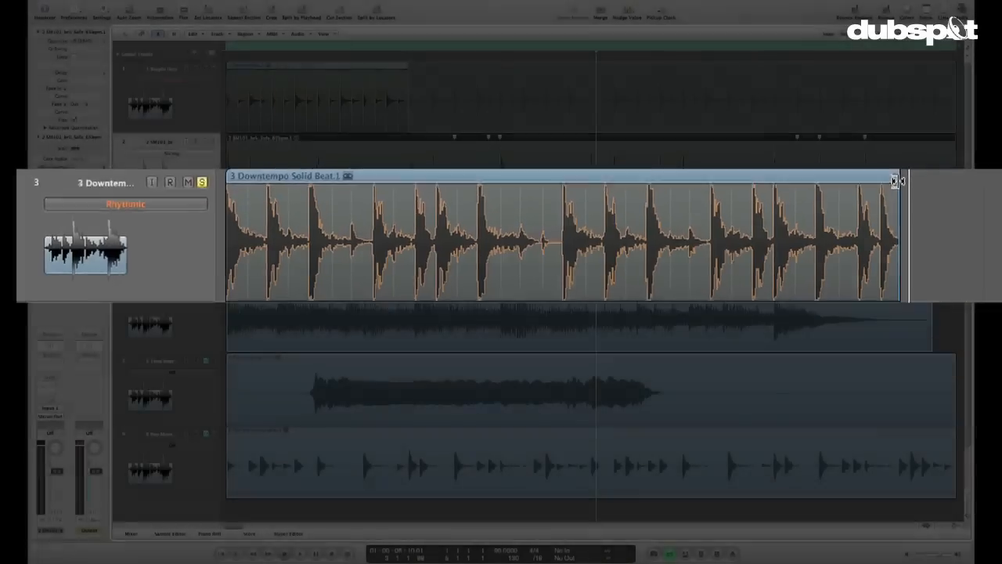
# - Stretch the end of the Downtempo Solid Beat region to the end of the cycle range and play it from the start
pyautogui.moveTo(970, 180); pyautogui.dragTo(957, 220)
pyautogui.press('Return')
pyautogui.press('space')
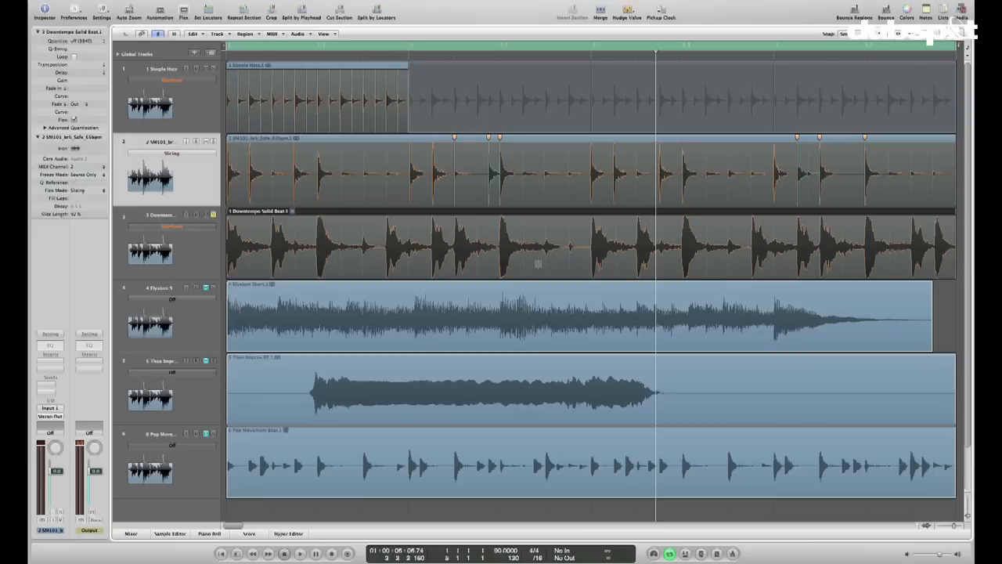
# - Set the Downtempo Solid Beat track's flex mode to Tempophone and play it from the start
pyautogui.click(167, 226)
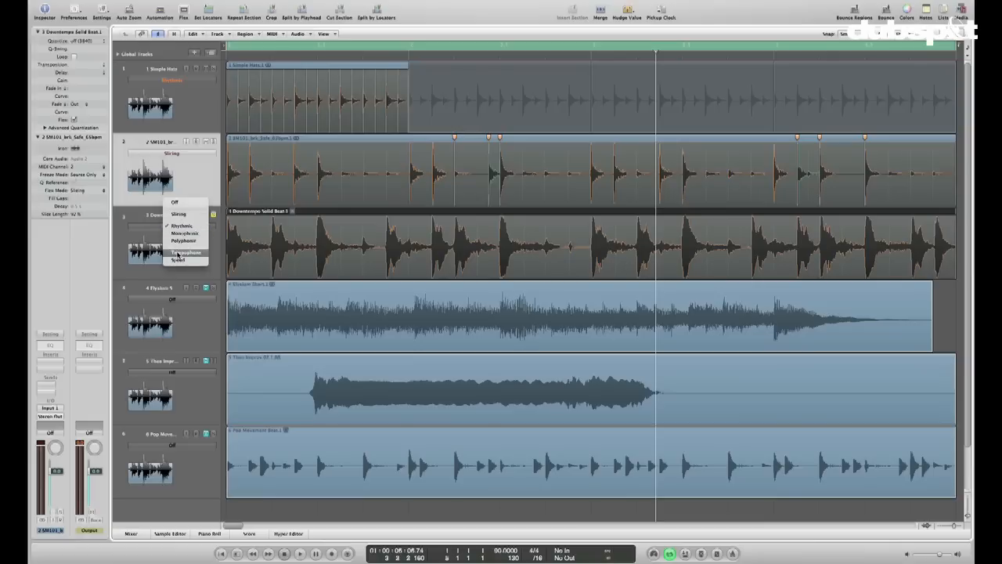
pyautogui.click(178, 254)
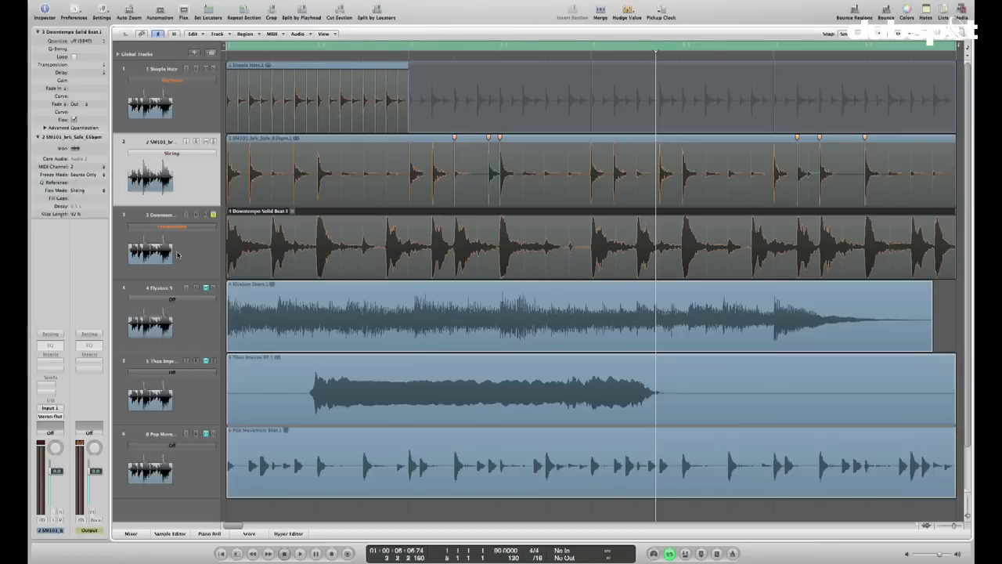
pyautogui.press('Return')
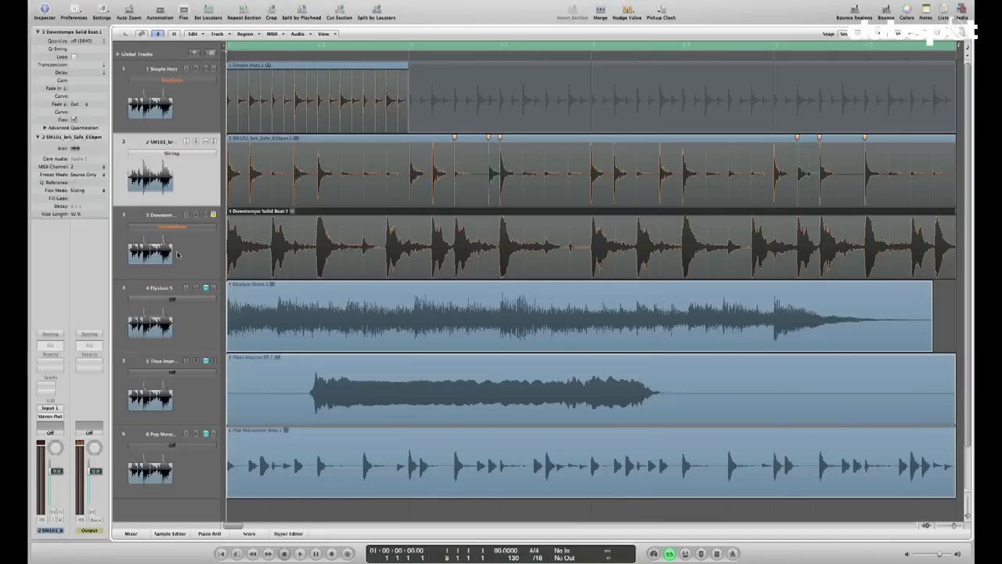
pyautogui.press('space')
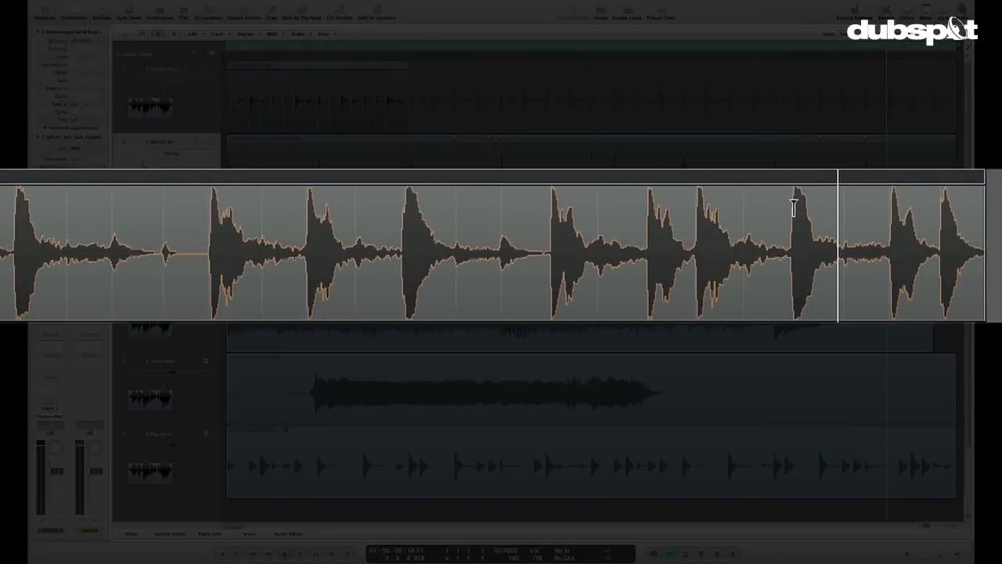
# - Place flex markers on the third-to-last drum hit and in its tail, stretch the tail marker to the region's end, and play the result
pyautogui.click(793, 206)
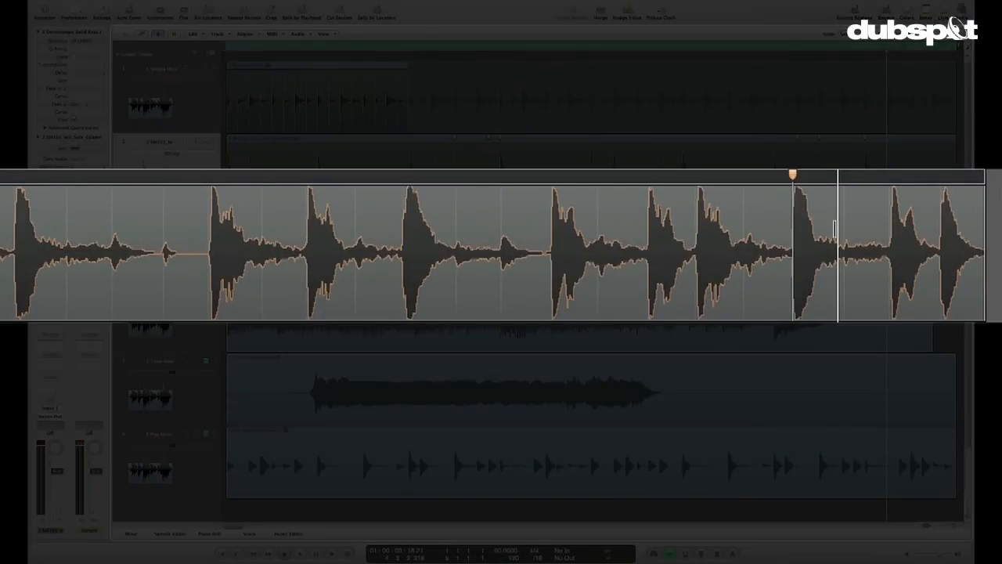
pyautogui.click(845, 221)
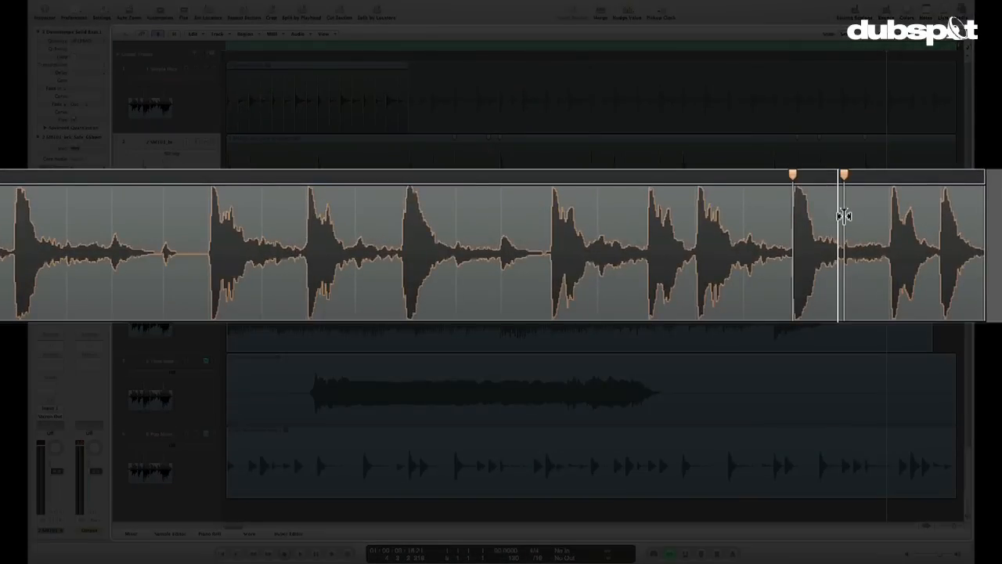
pyautogui.moveTo(844, 214)
pyautogui.mouseDown()
pyautogui.moveTo(965, 208)
pyautogui.moveTo(985, 216)
pyautogui.mouseUp()
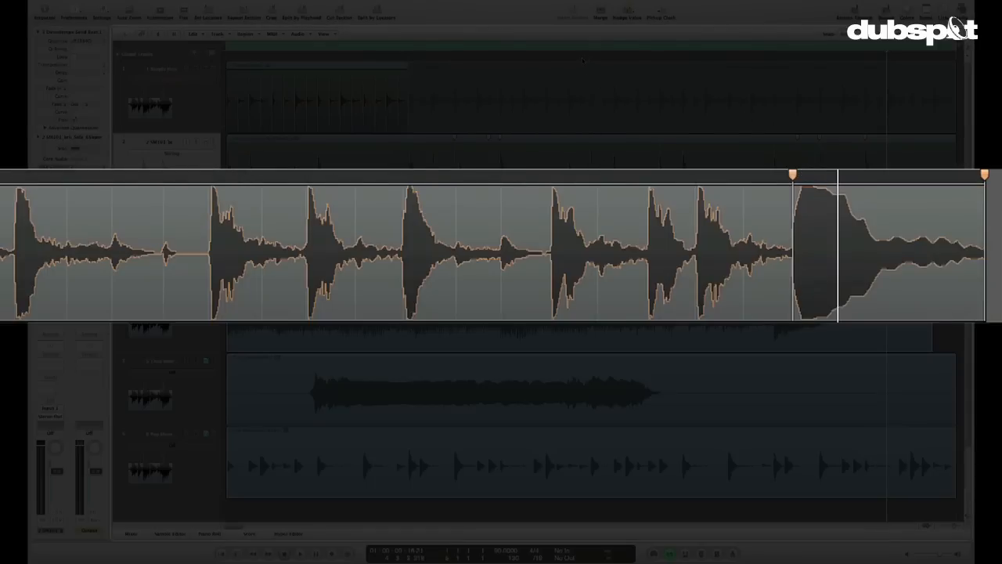
pyautogui.press('space')
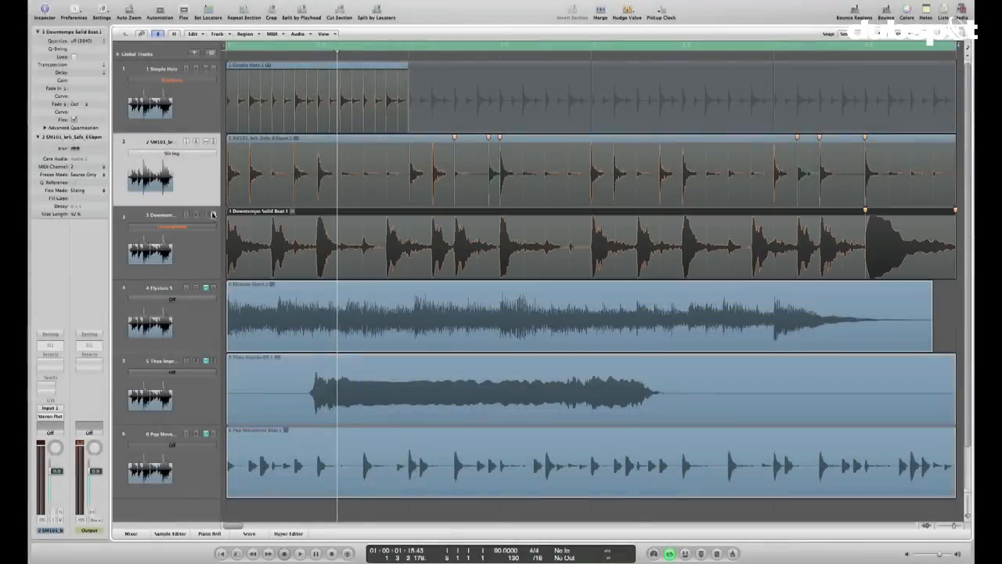
# - Unmute and solo the Elysium Short track and play it from the start
pyautogui.click(152, 288)
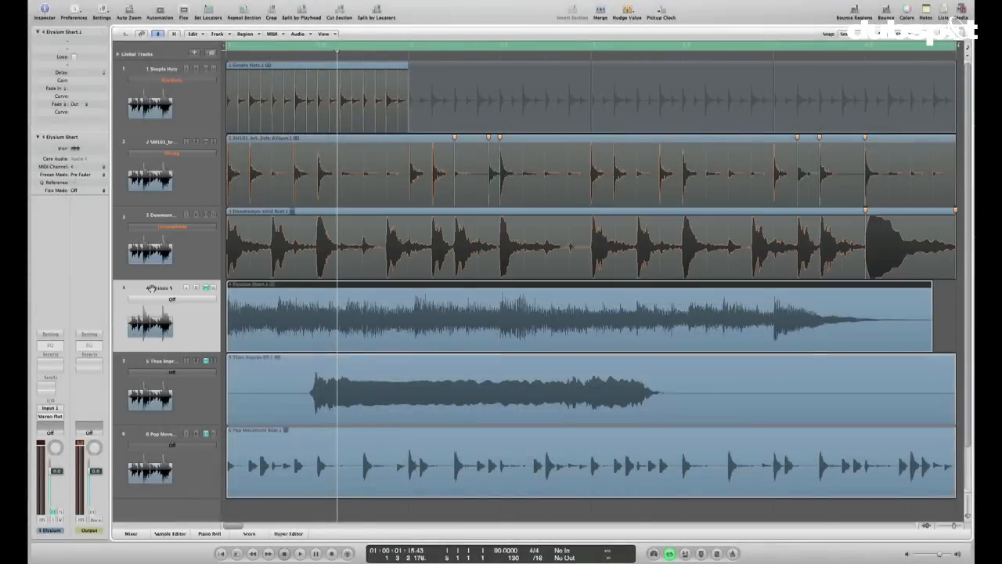
pyautogui.click(205, 290)
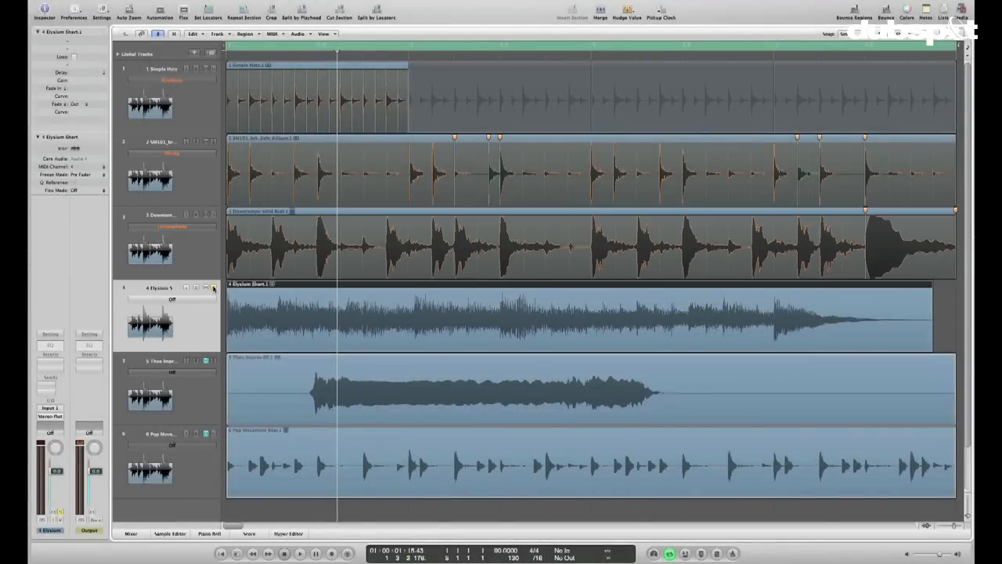
pyautogui.press('Return')
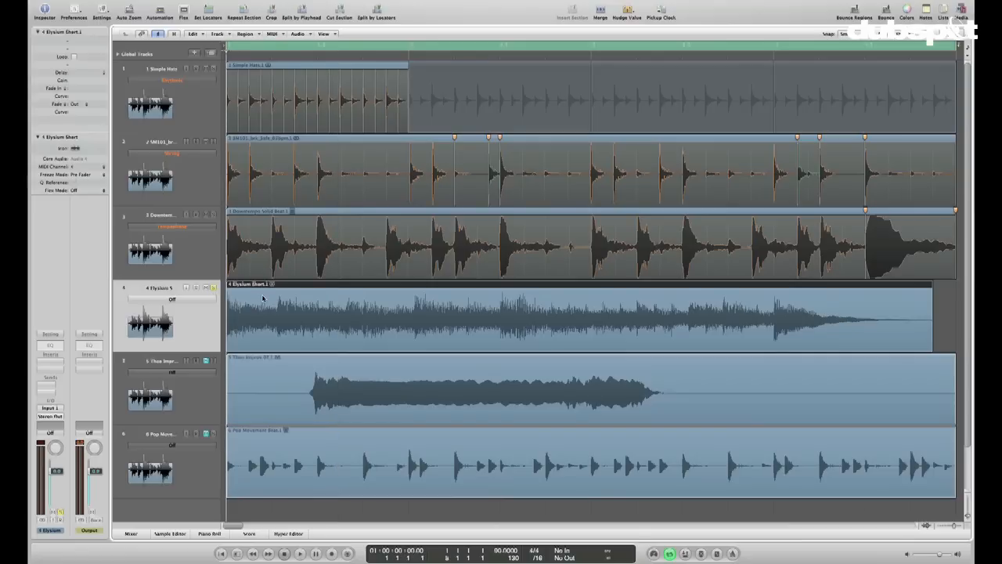
pyautogui.press('space')
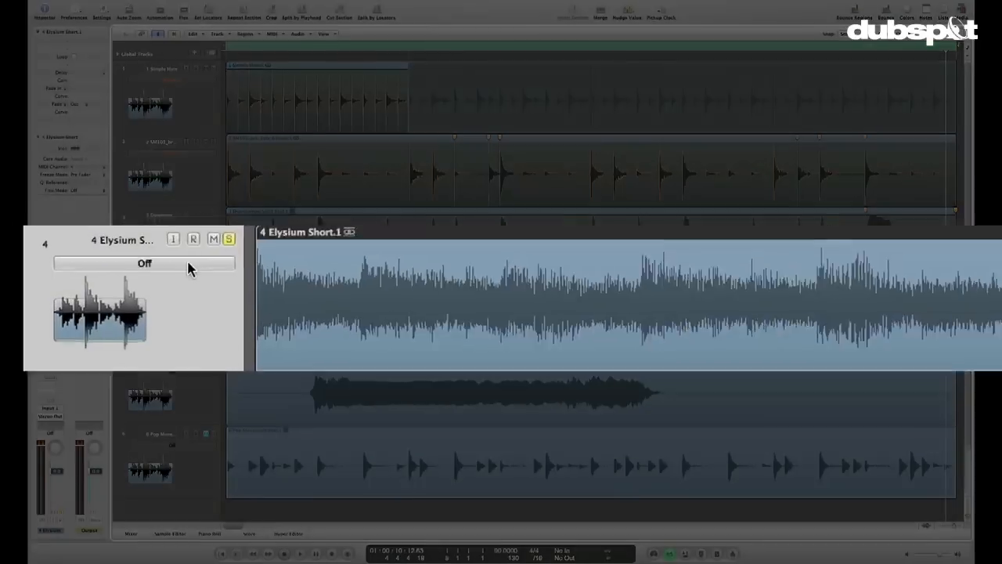
# - Set the flex mode of the Elysium Short track to Polyphonic
pyautogui.click(192, 300)
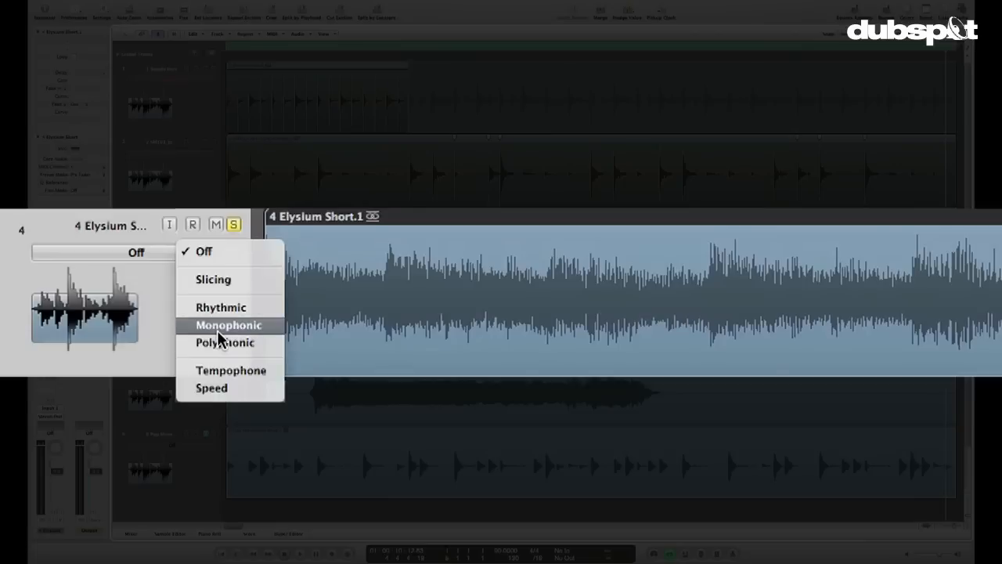
pyautogui.click(259, 344)
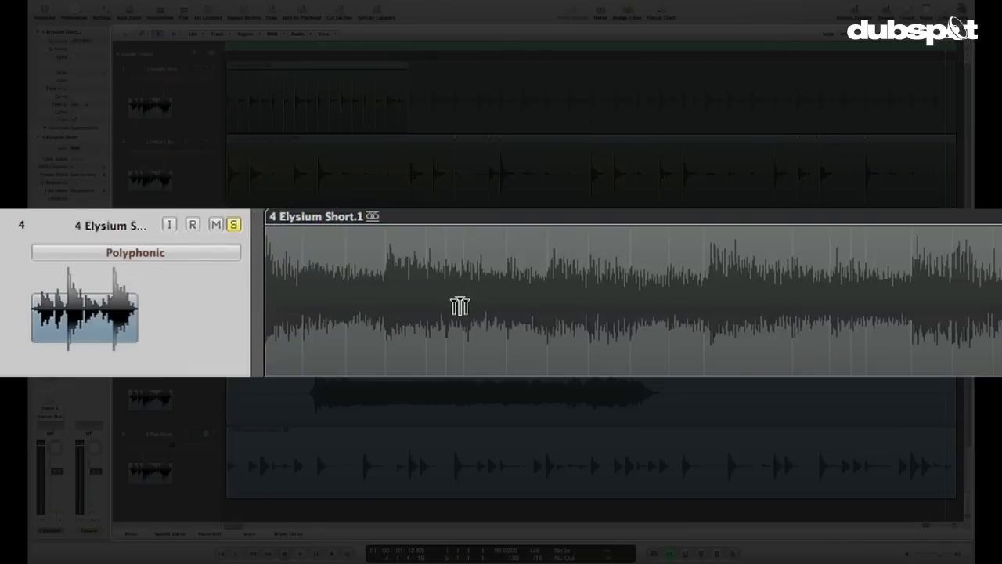
# - Stretch the Elysium Short region to twice its length, ending at bar 9, and play it
pyautogui.hotkey('ctrl', 'alt', 'Left')
pyautogui.hotkey('ctrl', 'alt', 'Left')
pyautogui.hotkey('ctrl', 'alt', 'Left')
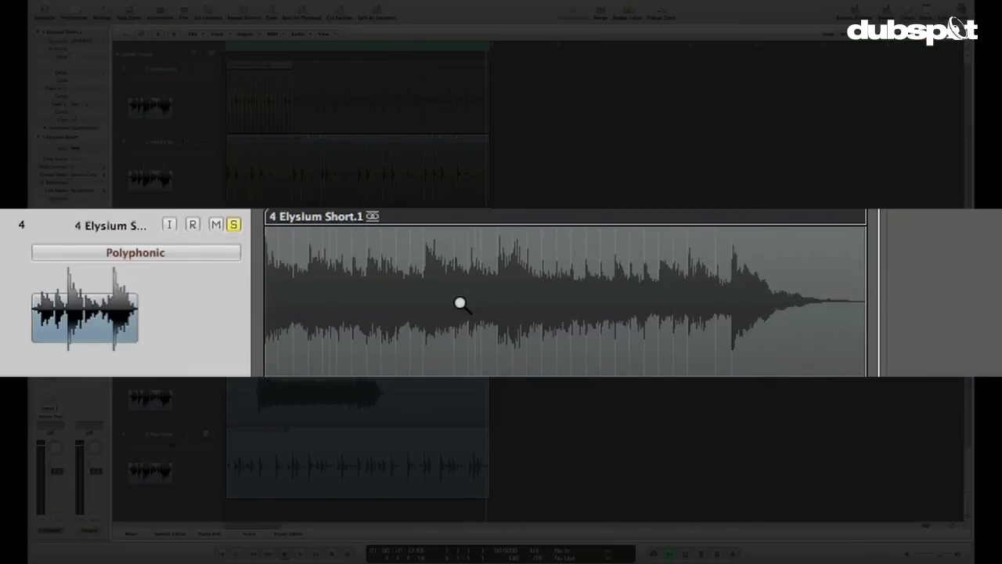
pyautogui.hotkey('ctrl', 'alt', 'Left')
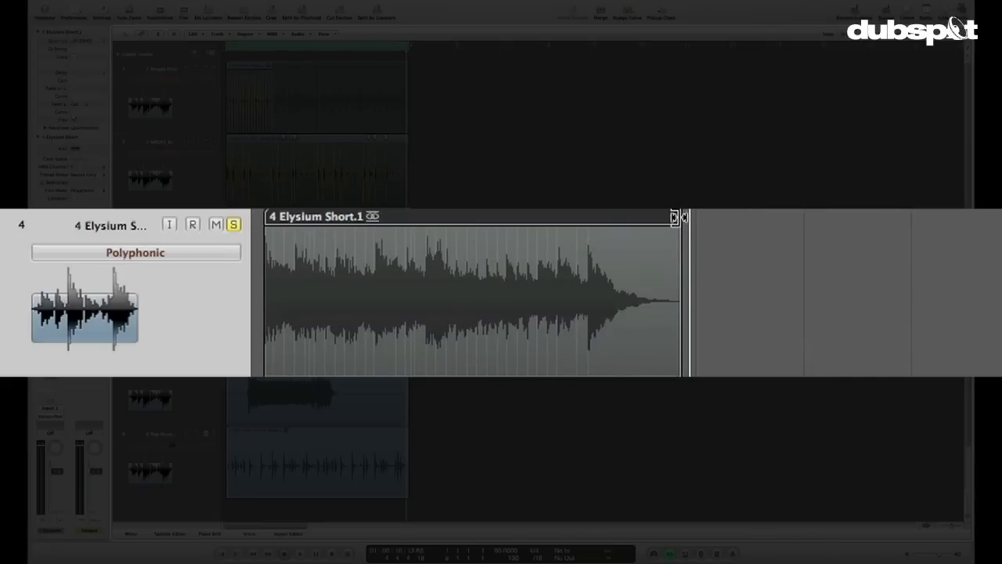
pyautogui.moveTo(684, 217); pyautogui.dragTo(940, 216)
pyautogui.moveTo(817, 223); pyautogui.dragTo(985, 222)
pyautogui.press('space')
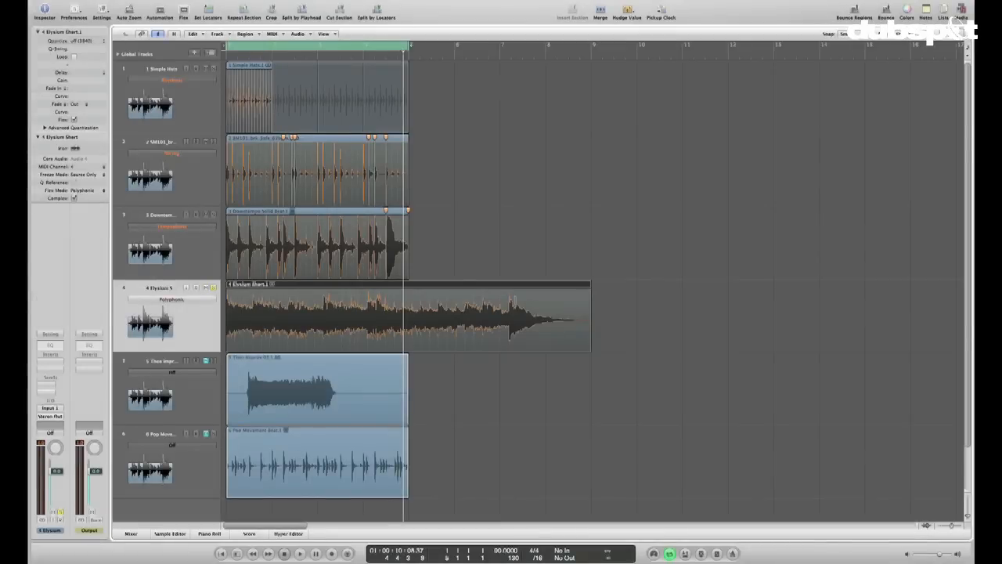
# - Stretch the Elysium Short region out to about bar 77 and play it from the start
pyautogui.hotkey('ctrl', 'alt', 'Left')
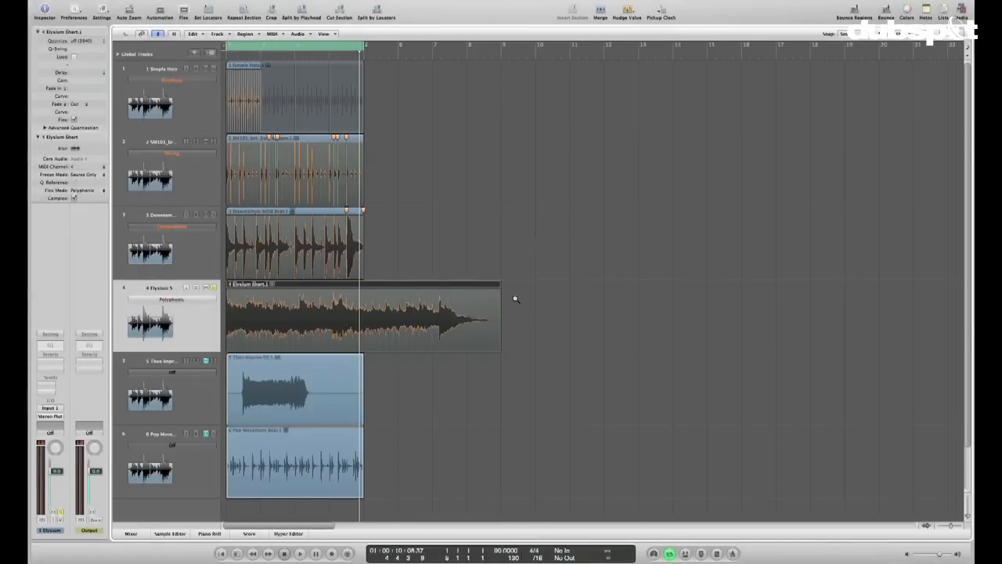
pyautogui.hotkey('ctrl', 'alt', 'Left')
pyautogui.hotkey('ctrl', 'alt', 'Left')
pyautogui.hotkey('ctrl', 'alt', 'Left')
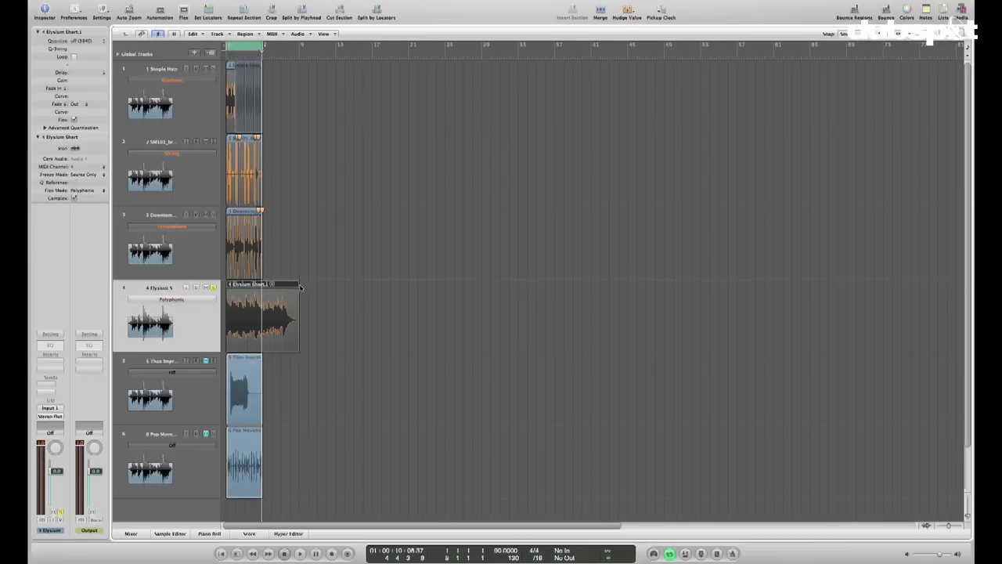
pyautogui.moveTo(305, 284); pyautogui.dragTo(922, 312)
pyautogui.press('Return')
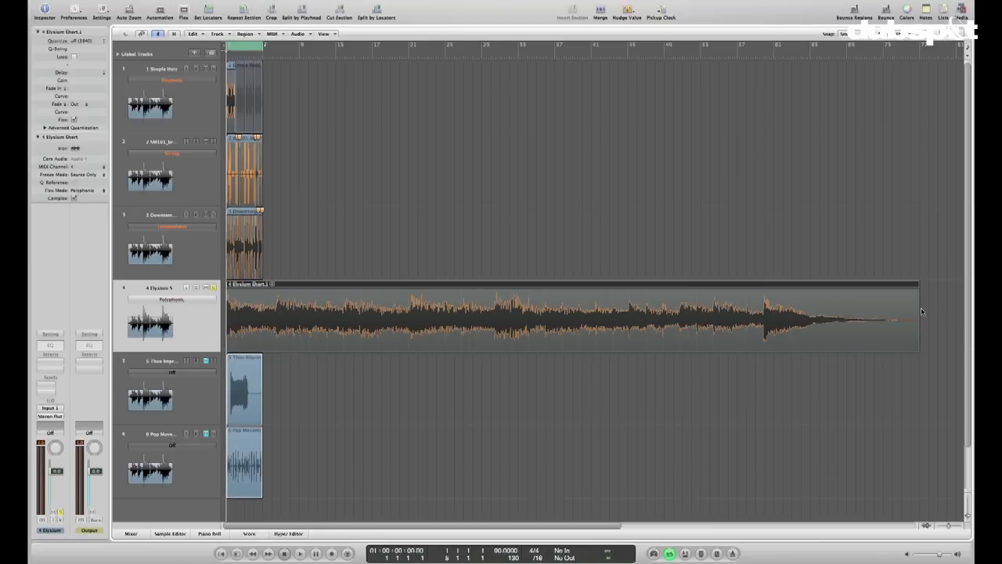
pyautogui.press('space')
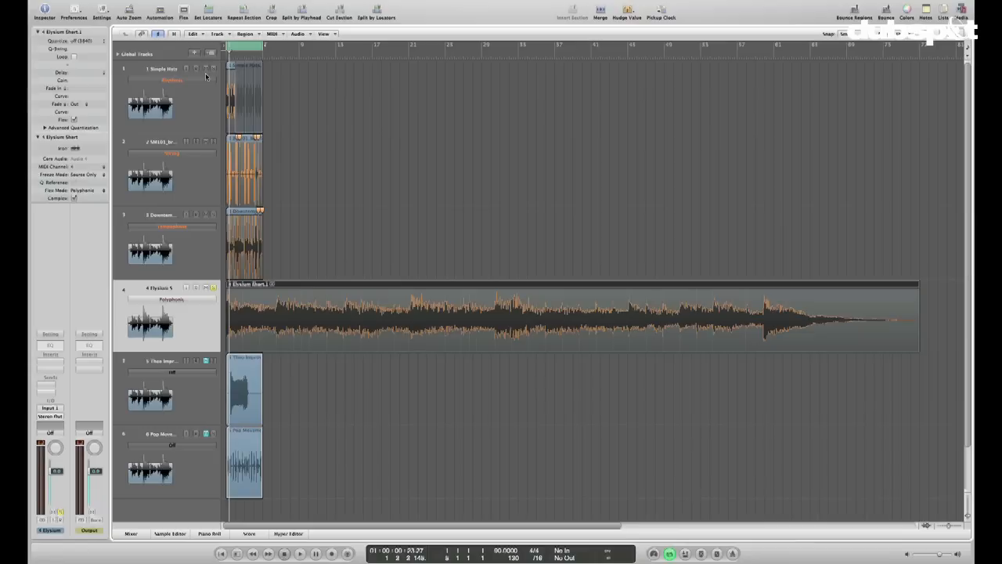
# - Extend the cycle range to bar 41 and loop the regions on the first three tracks to the same bar
pyautogui.moveTo(263, 45); pyautogui.dragTo(592, 49)
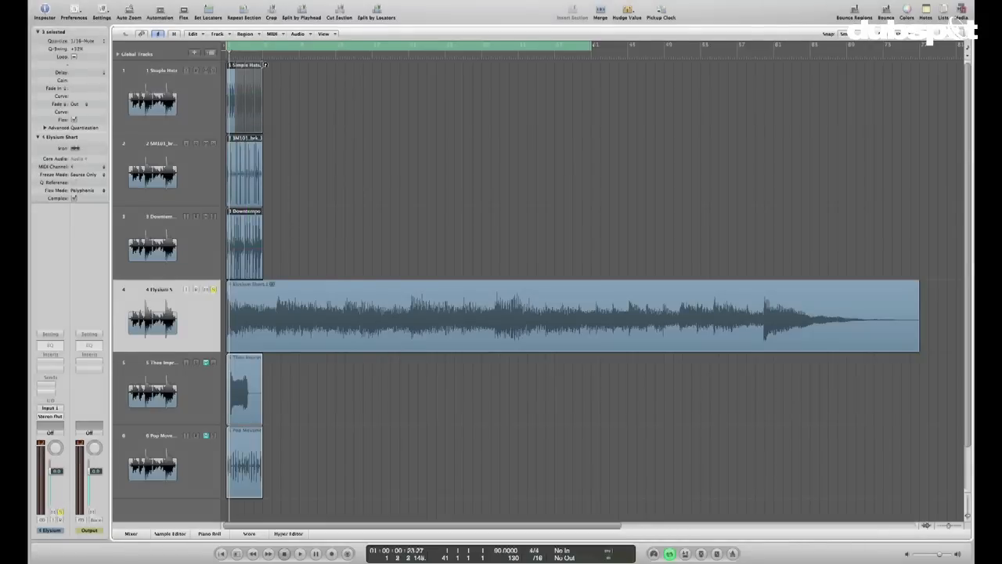
pyautogui.moveTo(264, 65); pyautogui.dragTo(593, 79)
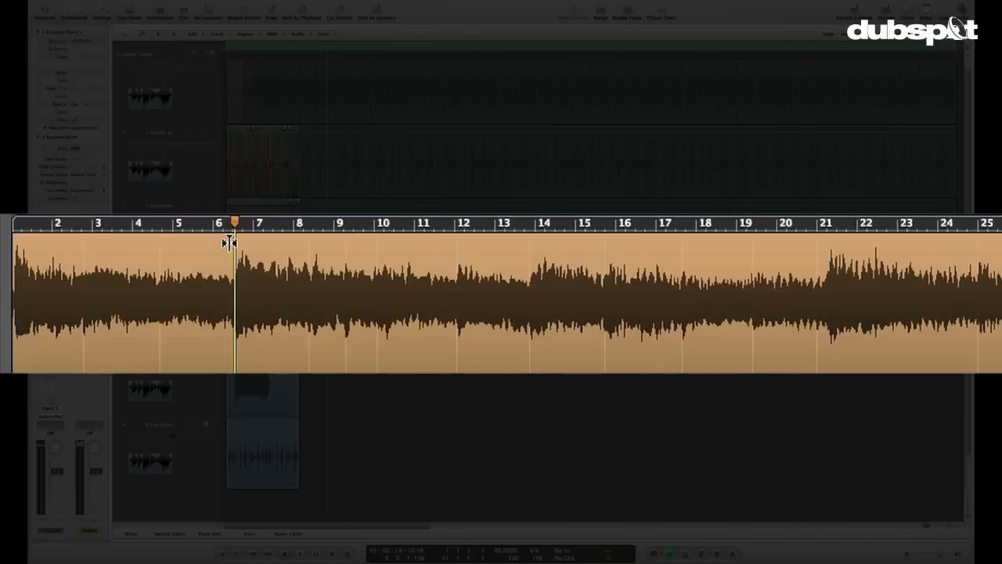
# - Move two strong transients of the Elysium Short region with flex markers, the first to bar 5 and the second to bar 9
pyautogui.moveTo(229, 242); pyautogui.dragTo(173, 242)
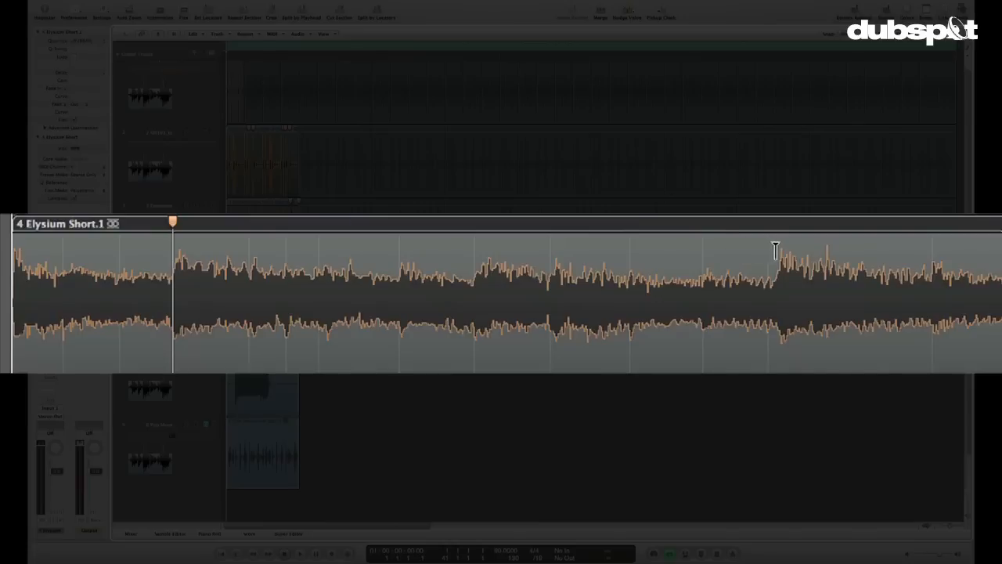
pyautogui.moveTo(780, 251); pyautogui.dragTo(331, 228)
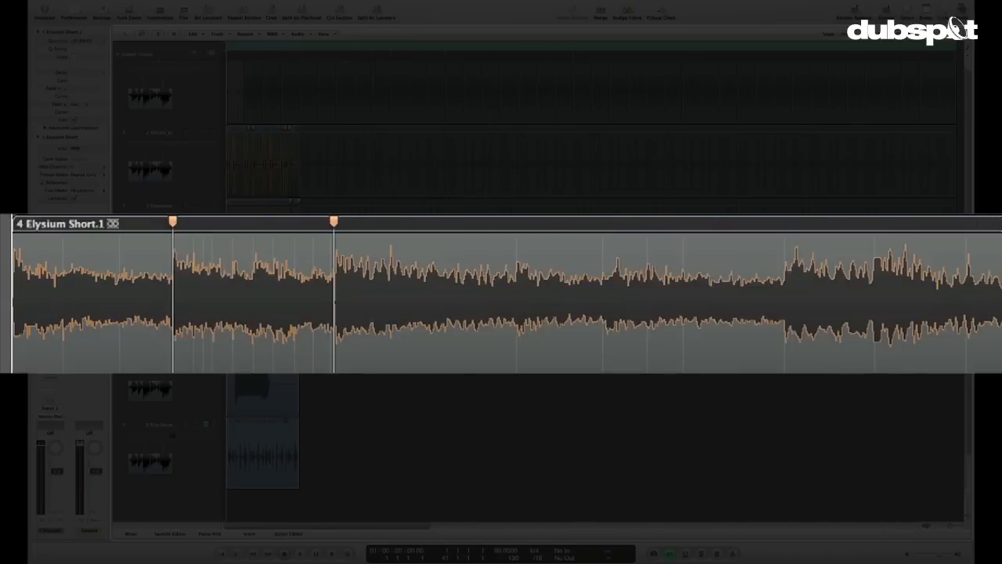
# - Move a third strong transient of the Elysium Short region to bar 13 and play the regions from the start
pyautogui.moveTo(784, 244); pyautogui.dragTo(494, 216)
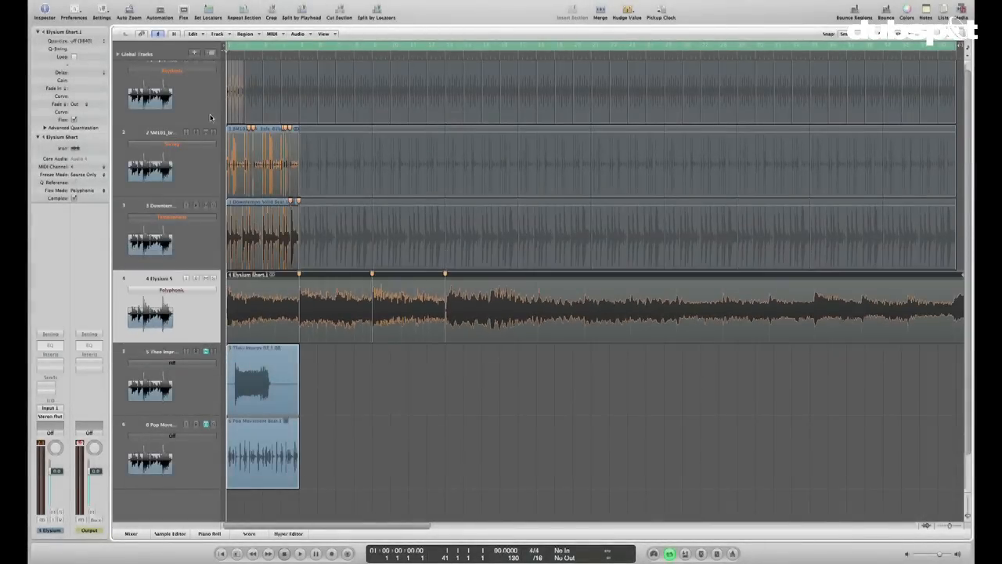
pyautogui.press('space')
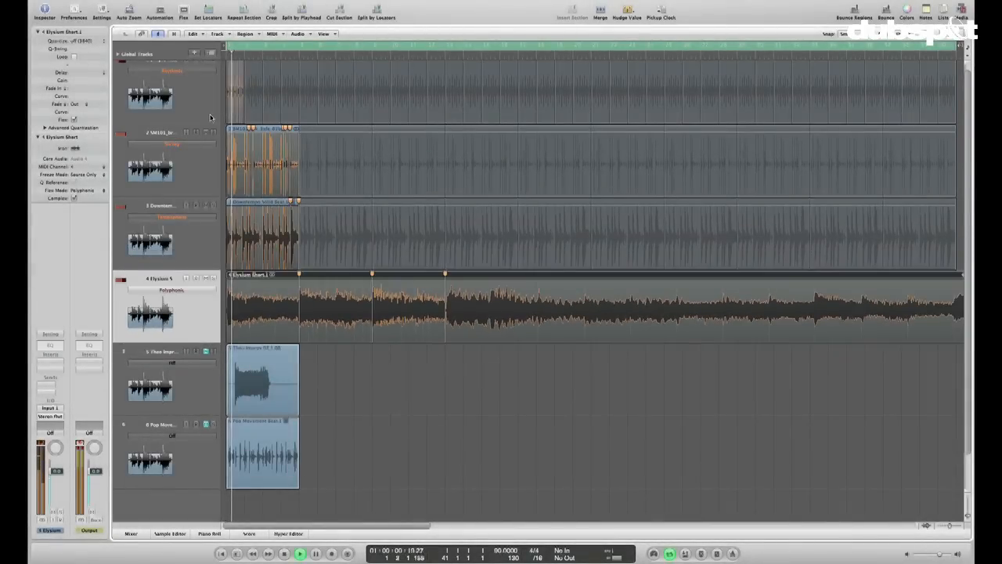
pyautogui.hotkey('ctrl', 'Right')
pyautogui.hotkey('ctrl', 'Right')
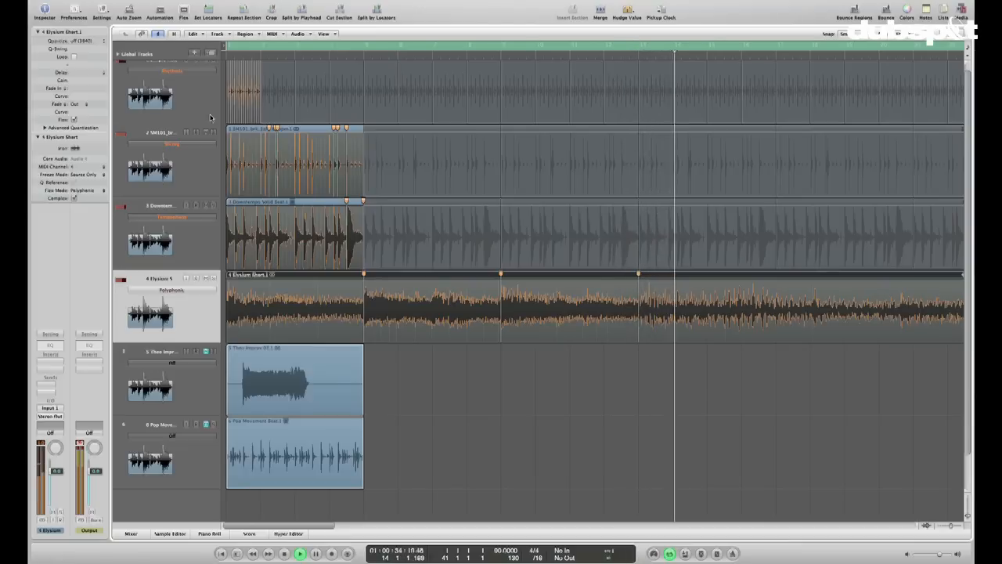
pyautogui.press('space')
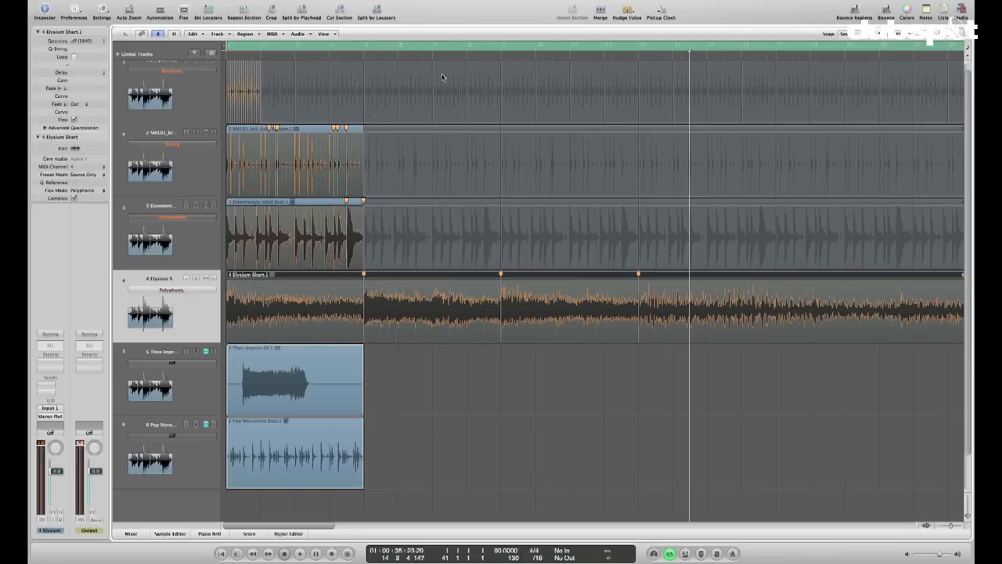
# - Hide the flex view and split the Elysium Short region at bar 17 with the Scissors tool
pyautogui.click(185, 10)
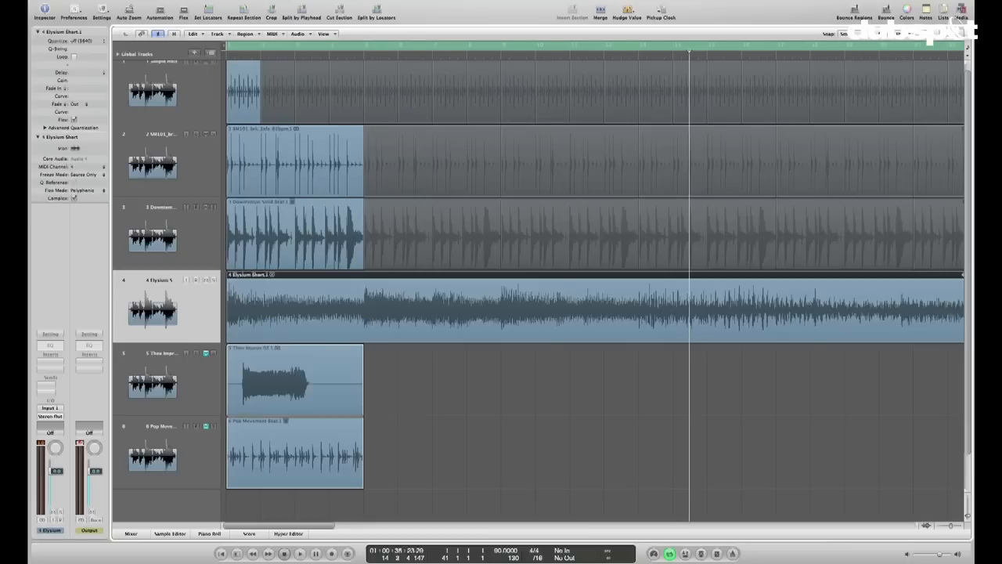
pyautogui.press('Escape')
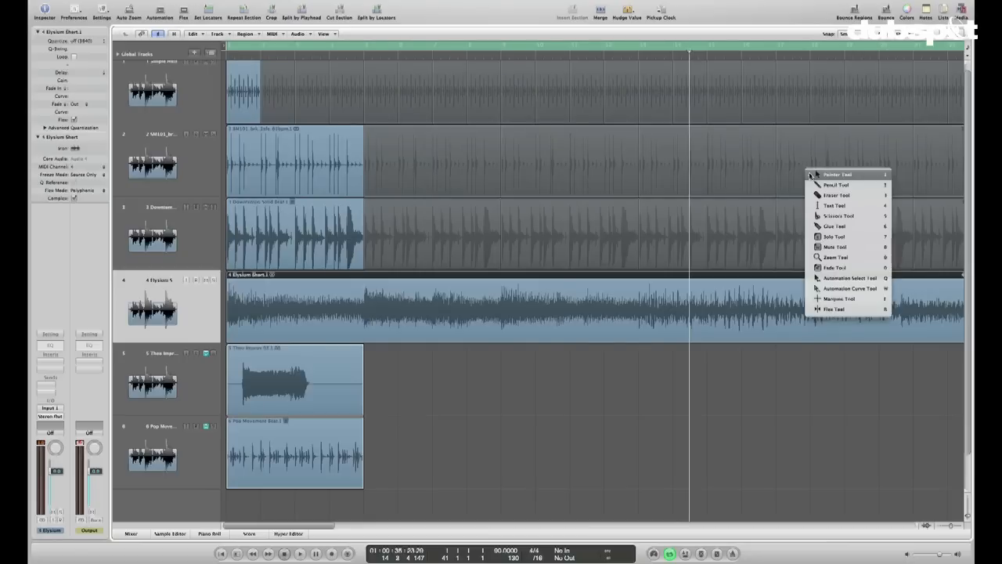
pyautogui.click(819, 217)
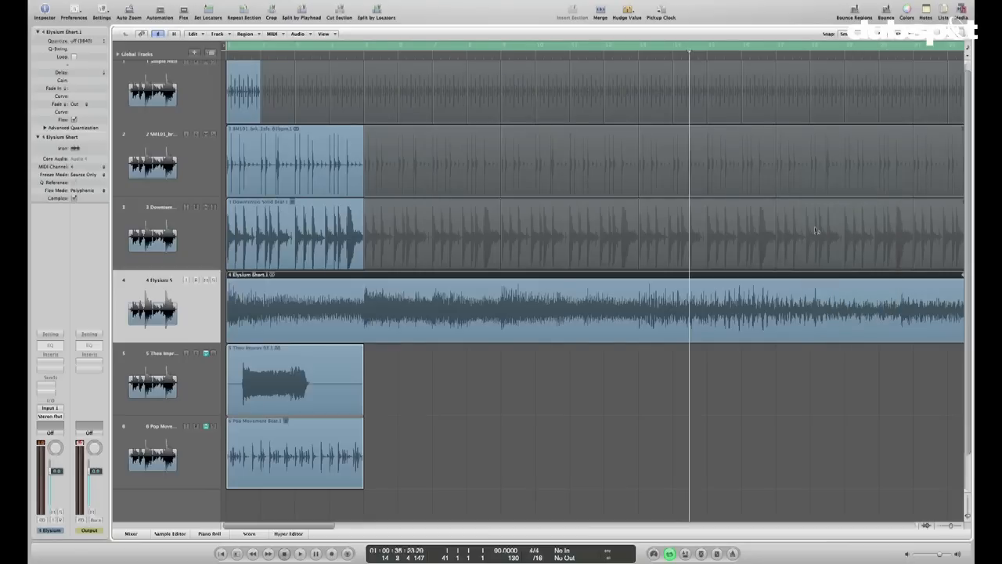
pyautogui.click(777, 327)
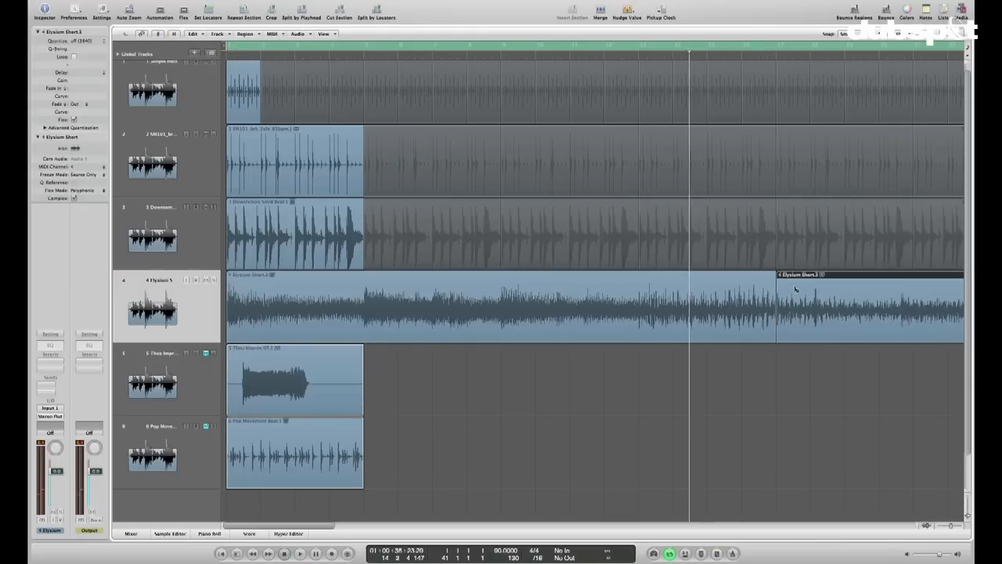
pyautogui.press('Delete')
pyautogui.press('Escape')
pyautogui.press('Escape')
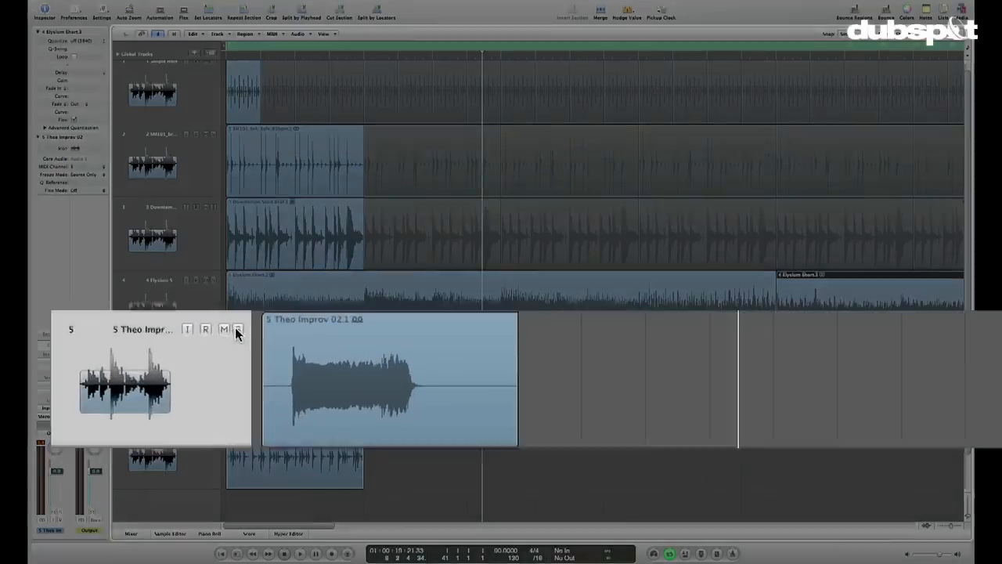
# - Solo the Theo Improv 02 track and play its region from the start
pyautogui.click(213, 353)
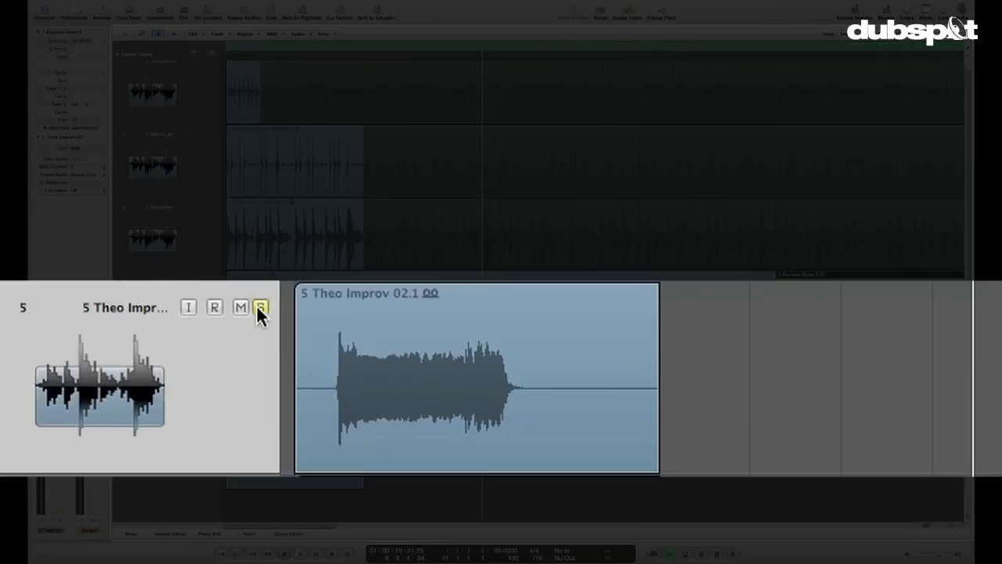
pyautogui.press('Return')
pyautogui.press('space')
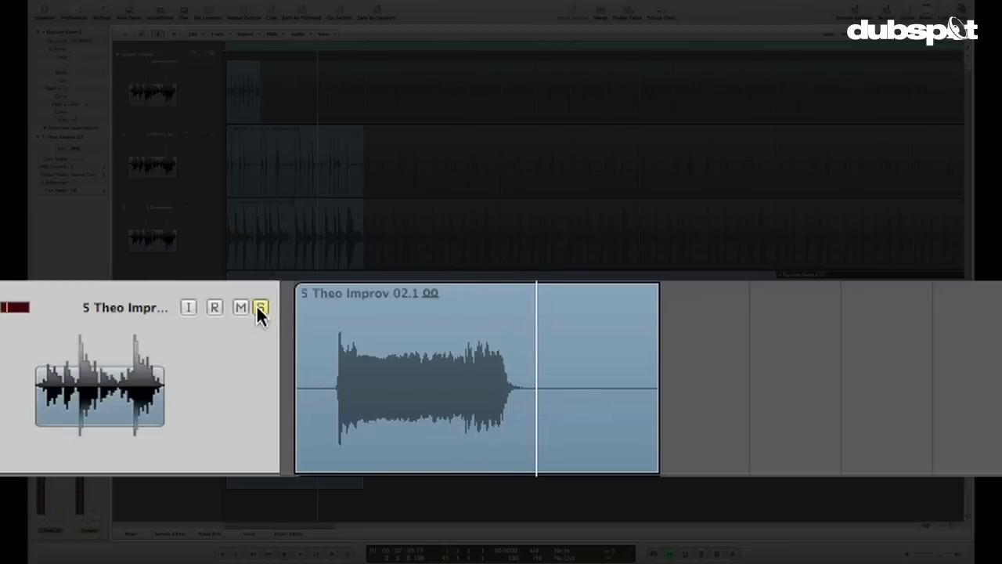
# - Show the flex view and set the Theo Improv 02 track's flex mode to Tempophone
pyautogui.click(188, 10)
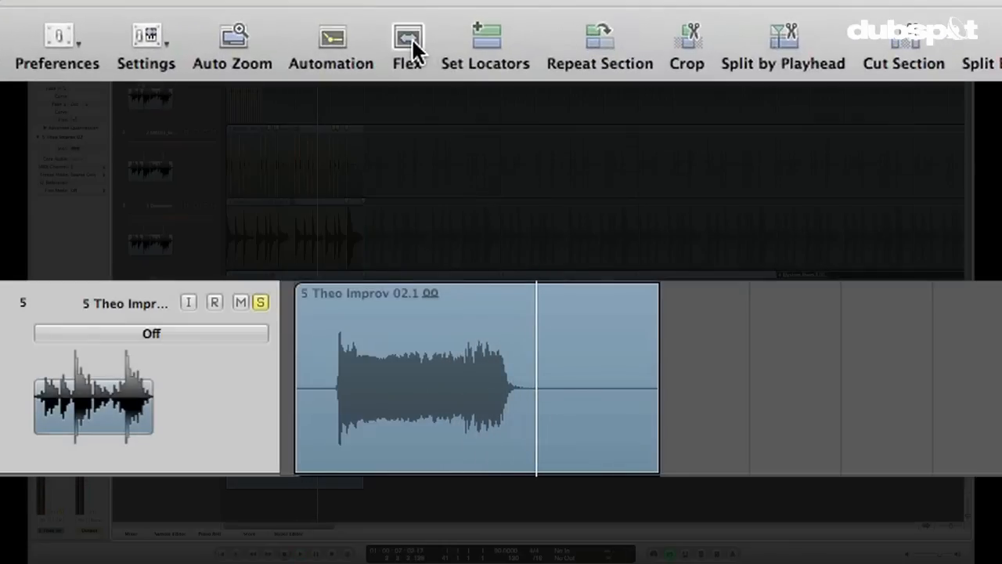
pyautogui.click(185, 335)
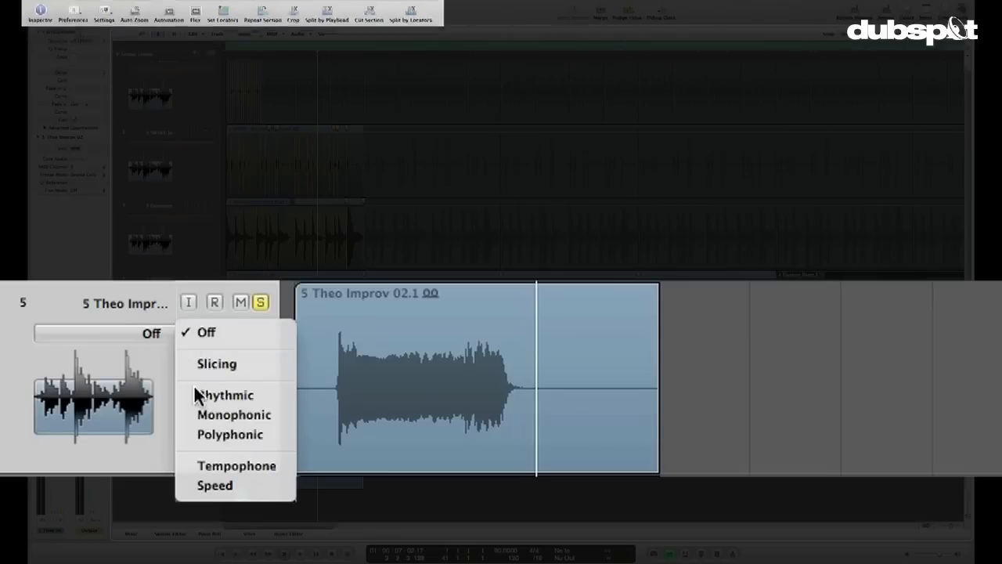
pyautogui.click(209, 464)
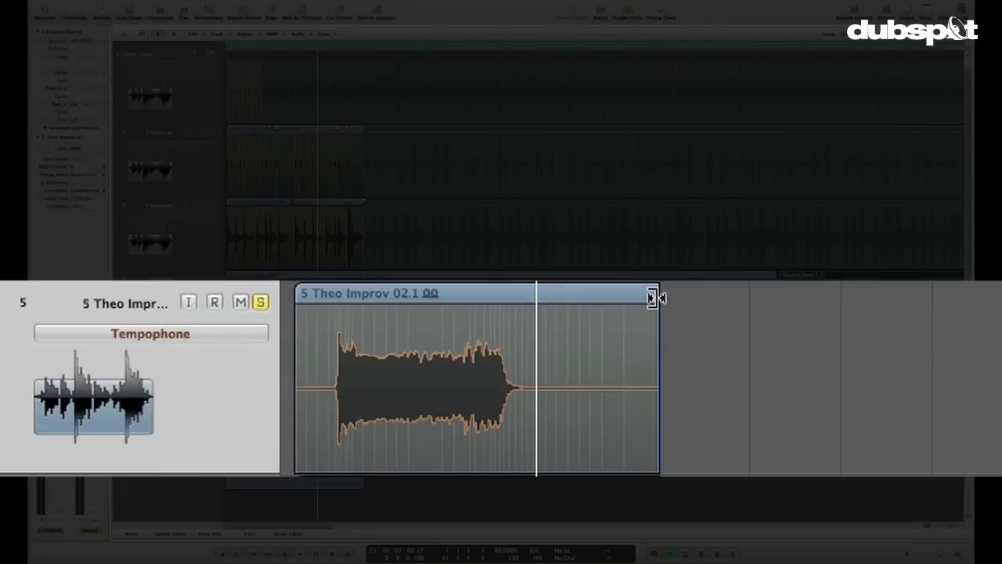
# - Stretch the Theo Improv 02 region out to about bar 33
pyautogui.hotkey('ctrl', 'alt', 'Left')
pyautogui.hotkey('ctrl', 'alt', 'Left')
pyautogui.hotkey('ctrl', 'alt', 'Left')
pyautogui.hotkey('ctrl', 'alt', 'Left')
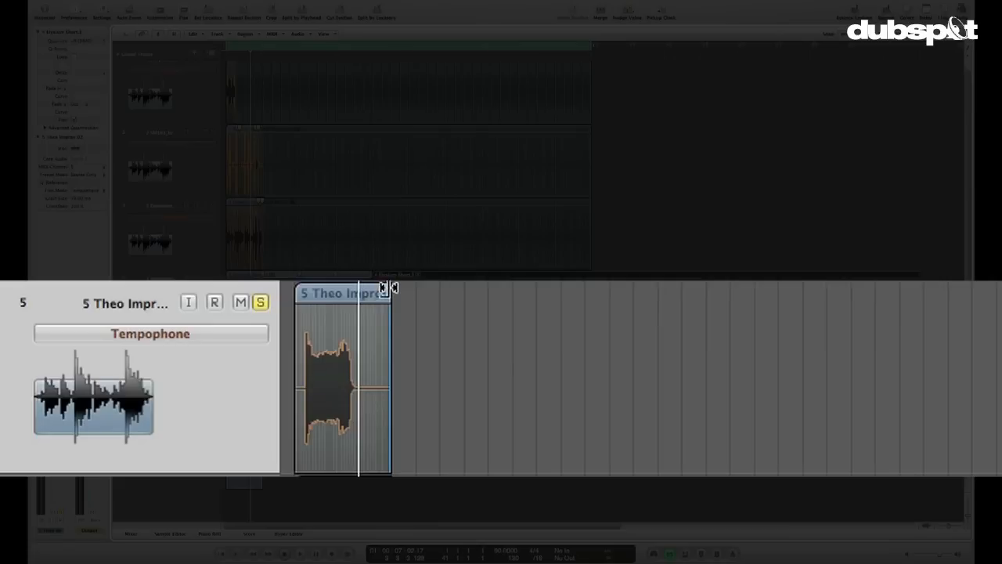
pyautogui.moveTo(389, 293); pyautogui.dragTo(977, 292)
# - Play the stretched Theo Improv region from the start, set its track's grain size to 210 ms, and play it again
pyautogui.press('Return')
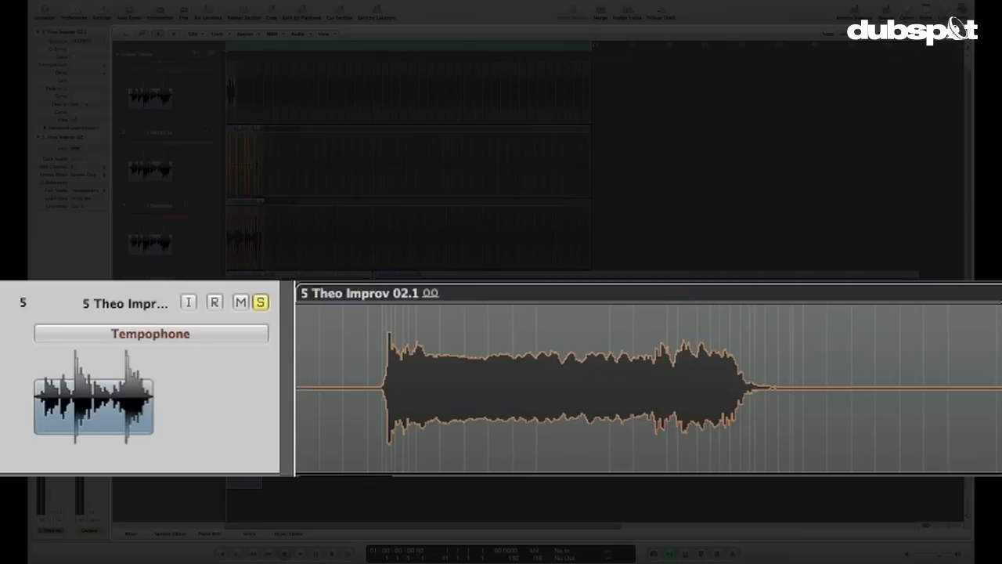
pyautogui.press('space')
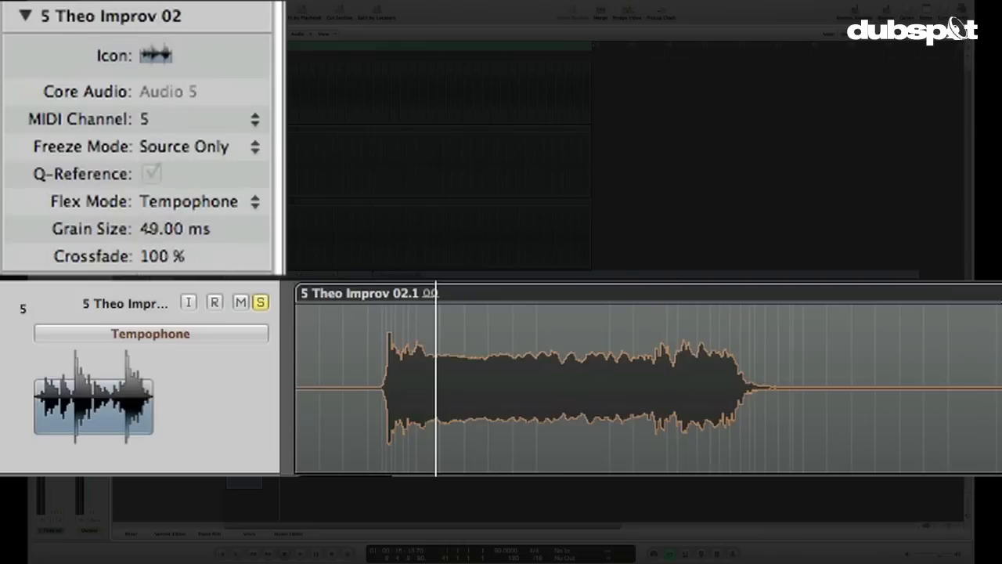
pyautogui.moveTo(236, 205); pyautogui.dragTo(240, 187)
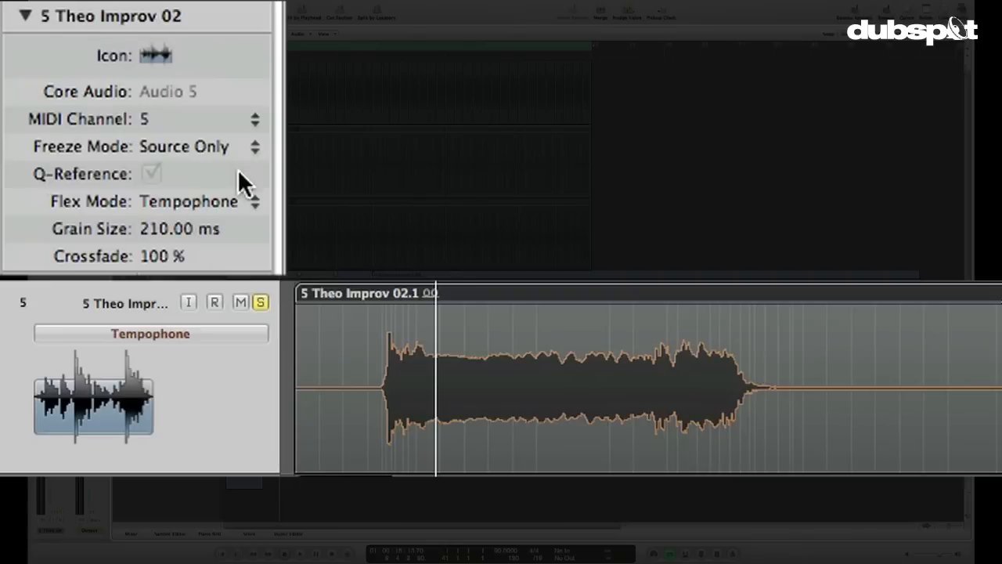
pyautogui.press('space')
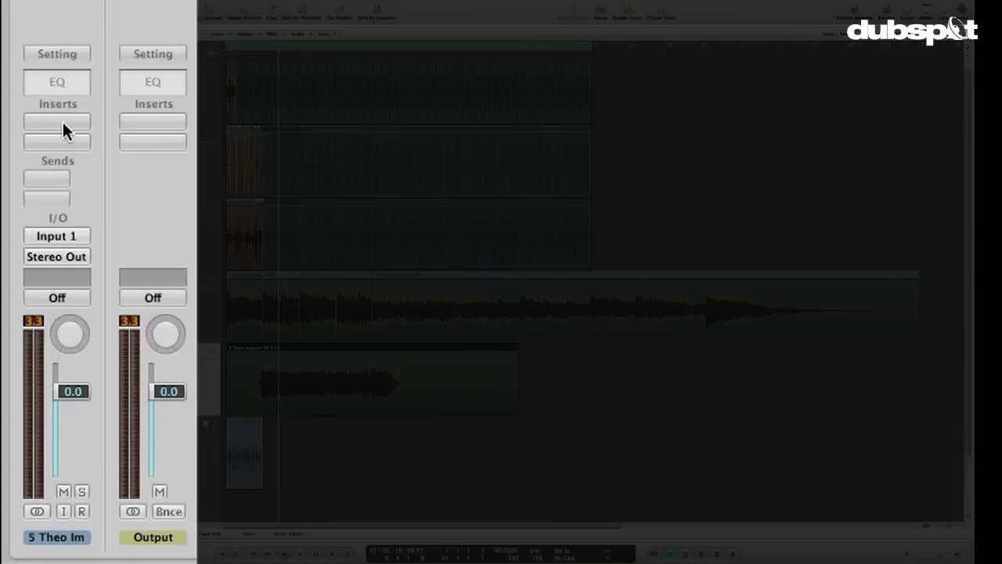
# - Insert the Pitch Correction plug-in in the first insert slot of the Theo Improv 02 channel
pyautogui.click(52, 363)
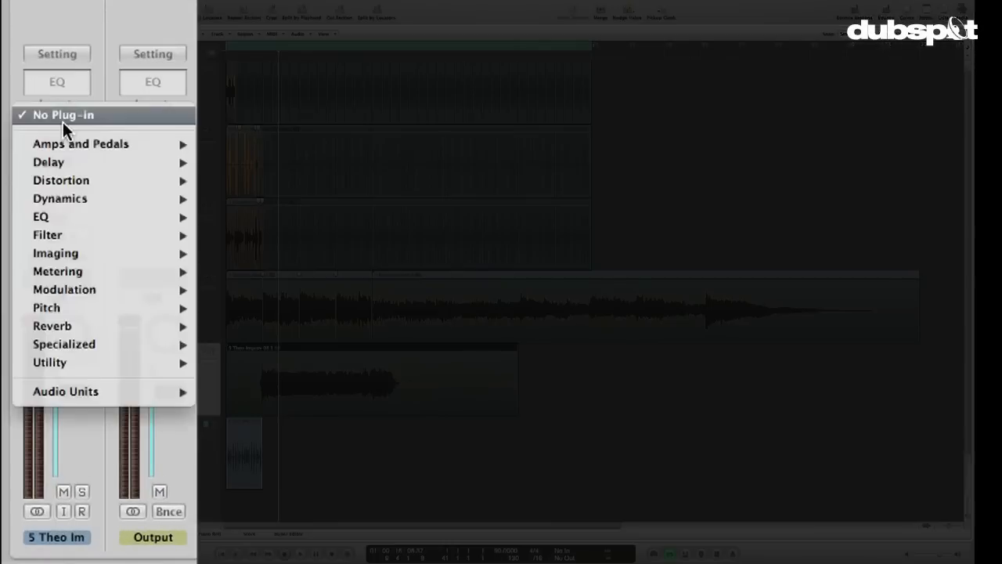
pyautogui.moveTo(62, 306)
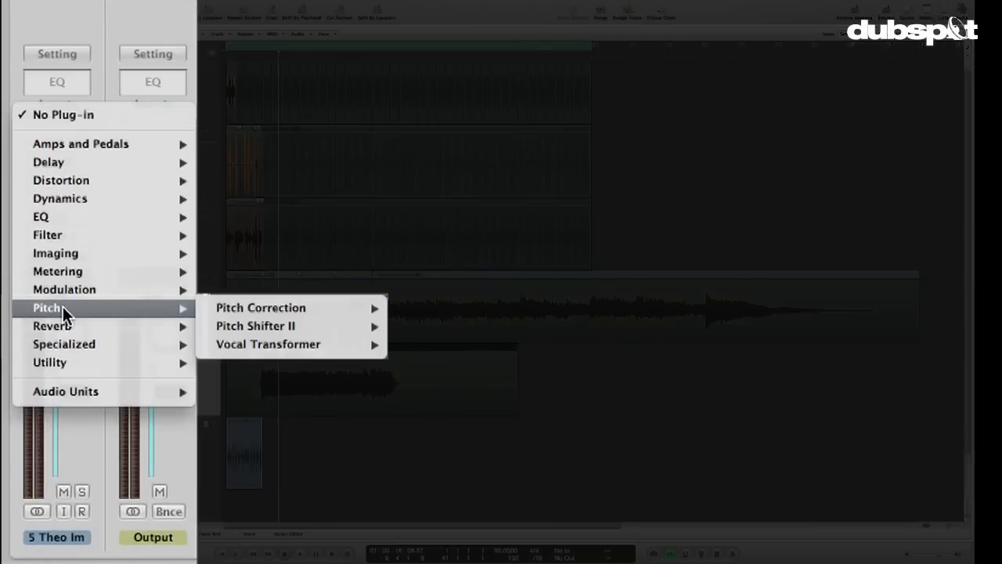
pyautogui.click(227, 308)
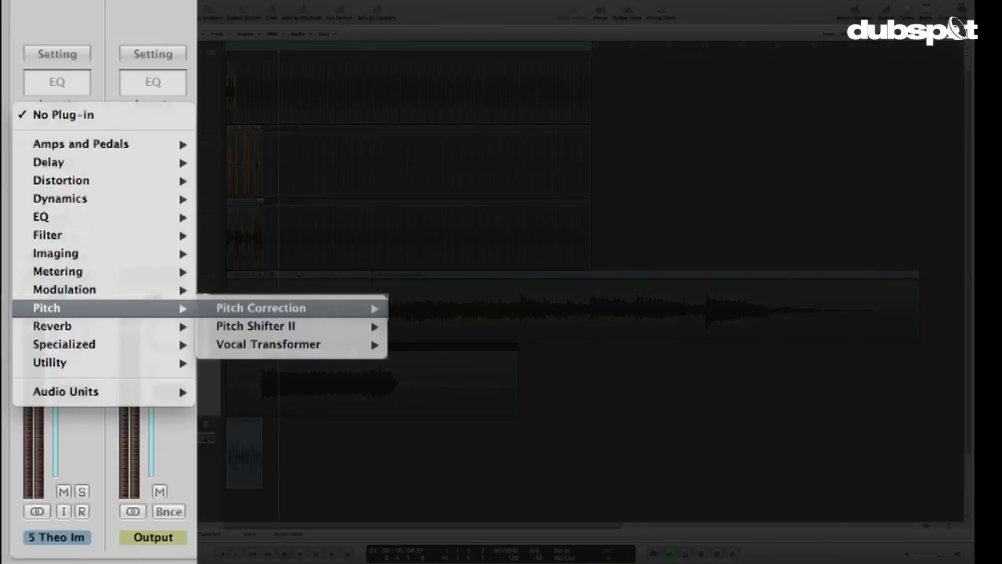
pyautogui.moveTo(188, 19); pyautogui.dragTo(339, 15)
# - Insert the stereo Ringshifter modulation plug-in below Pitch Correction on the Theo Improv 02 channel
pyautogui.click(70, 141)
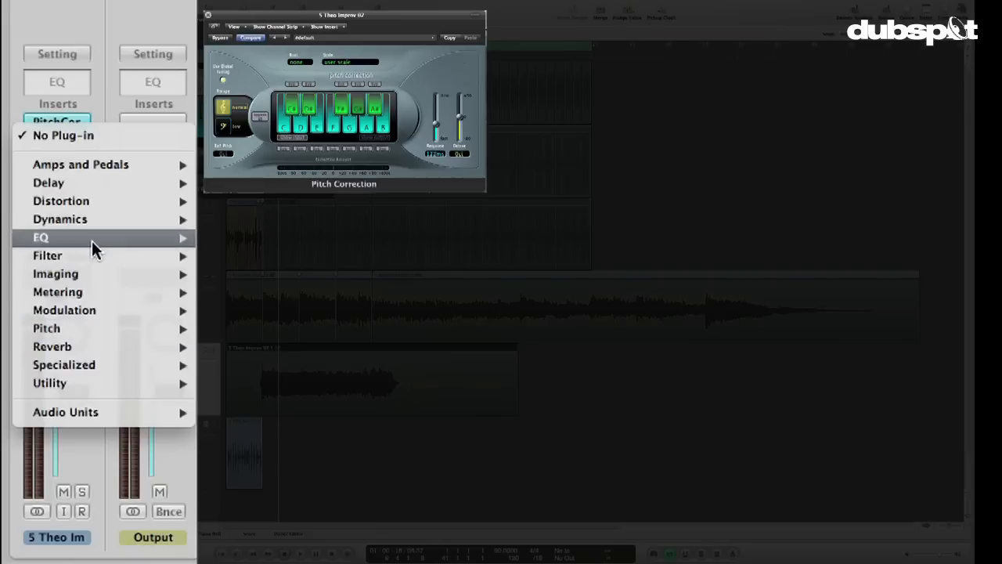
pyautogui.moveTo(87, 309)
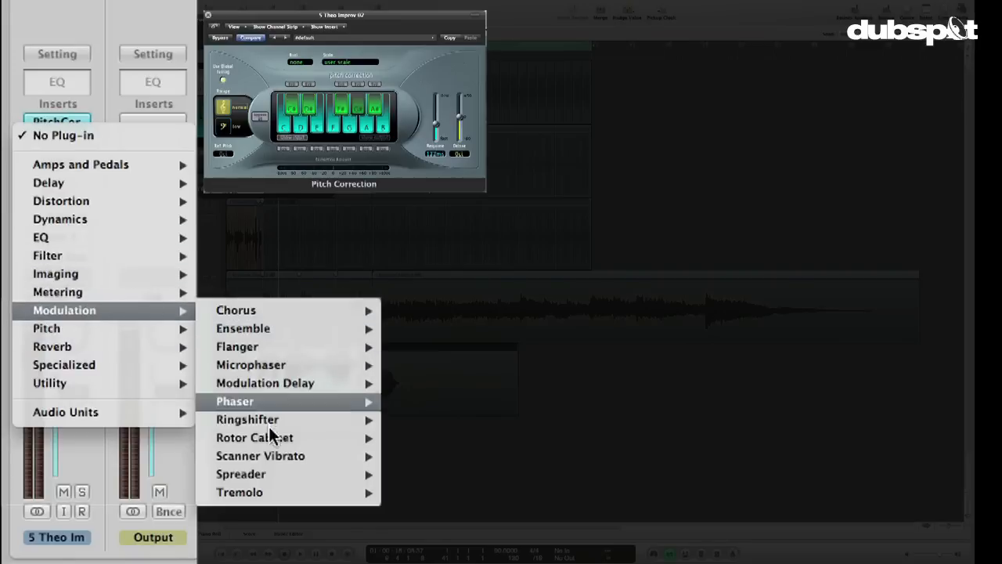
pyautogui.moveTo(313, 421)
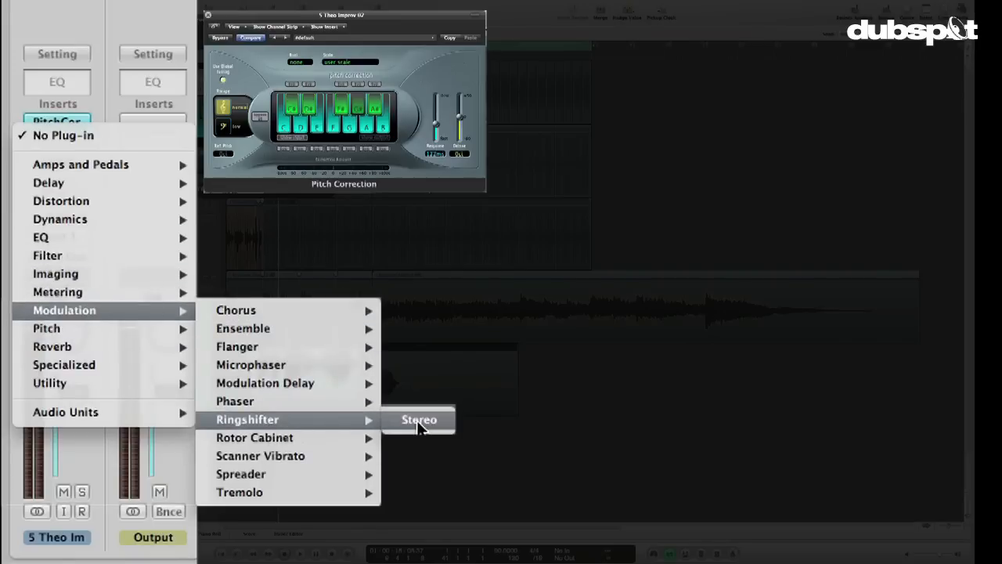
pyautogui.click(418, 420)
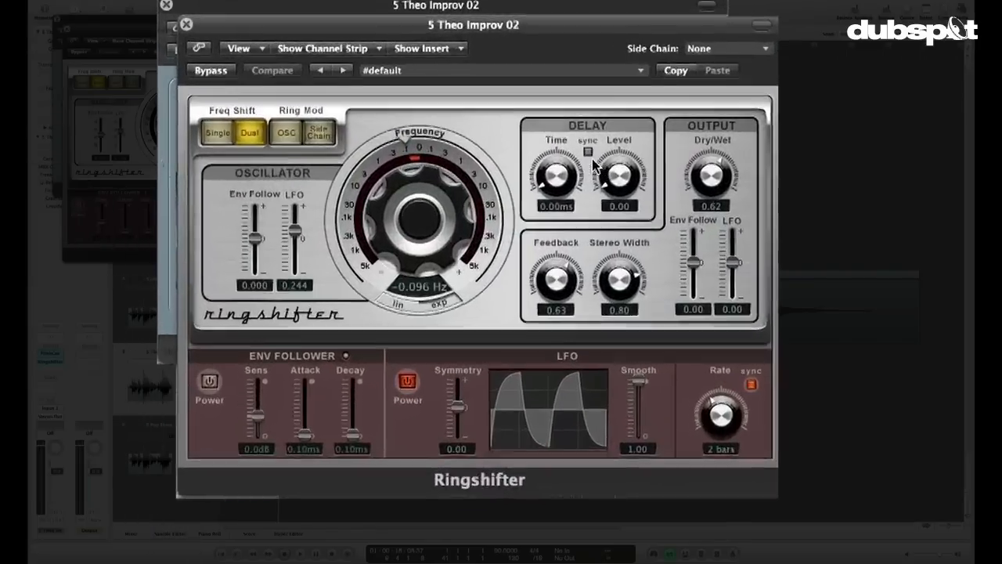
# - Sync the Ringshifter delay, set its time to 1/8 and level to 0.59, and close the Pitch Correction window
pyautogui.click(416, 88)
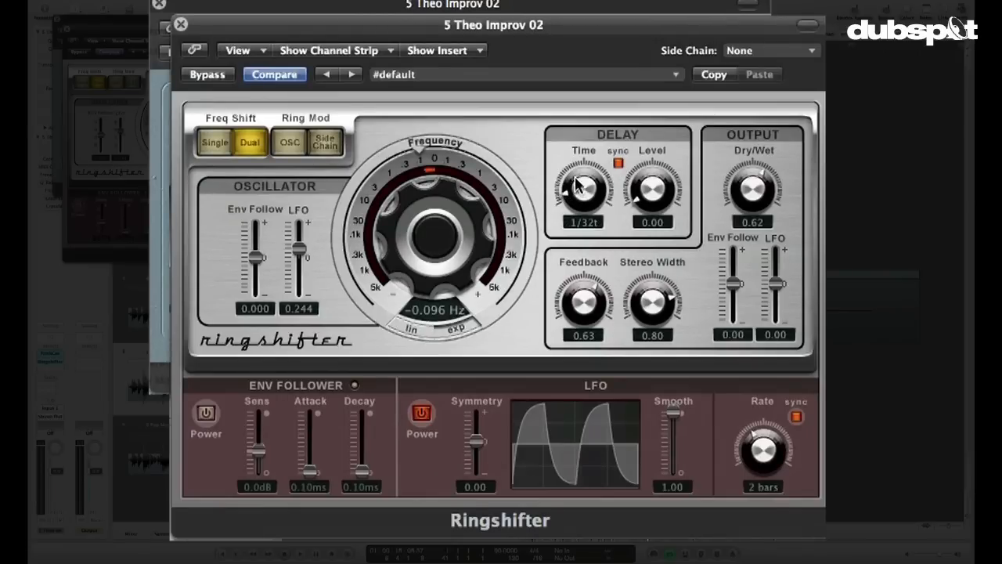
pyautogui.moveTo(567, 166); pyautogui.dragTo(562, 141)
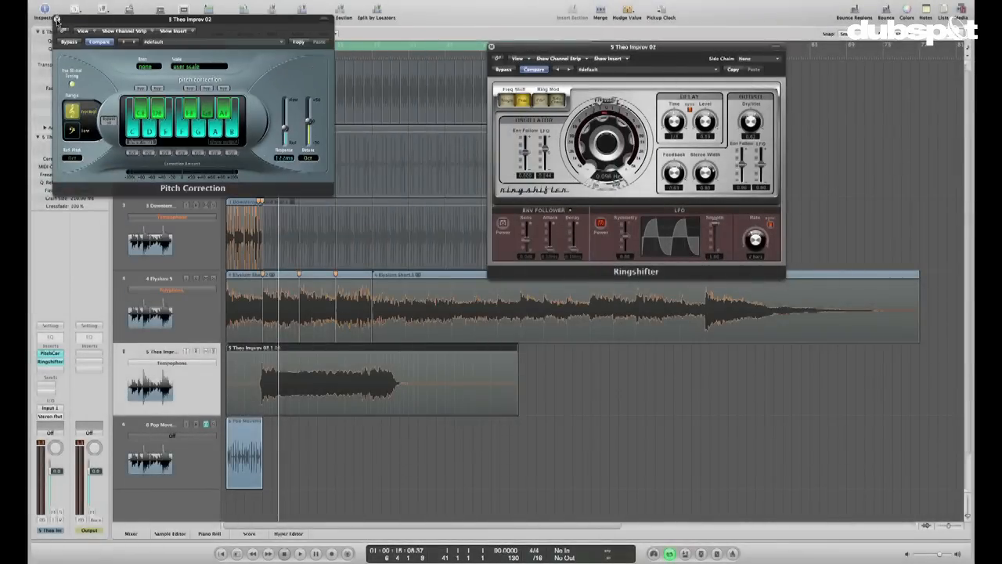
pyautogui.click(57, 19)
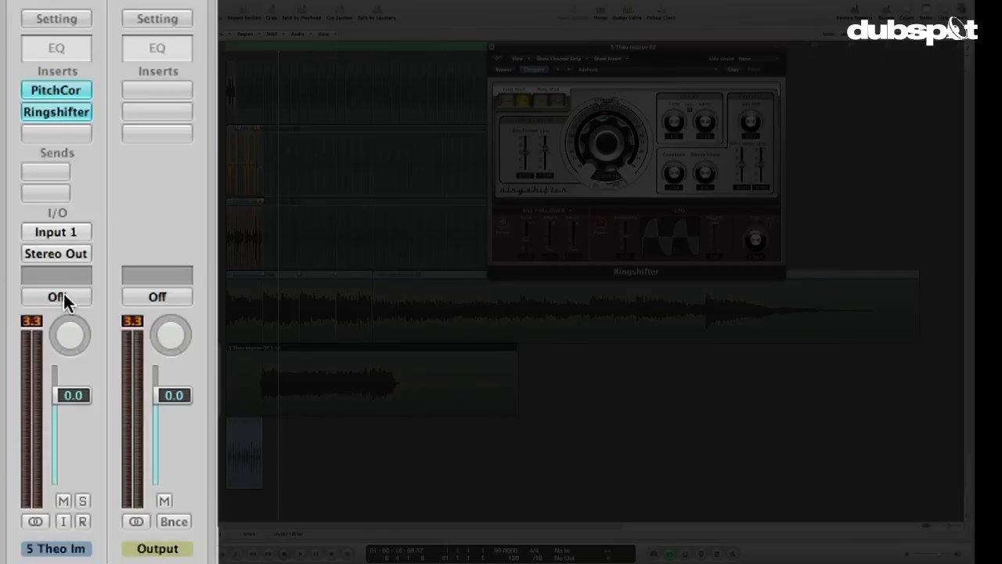
# - Set the Theo Improv 02 channel's automation mode to Touch and record Ringshifter frequency movements during playback from the start
pyautogui.click(52, 433)
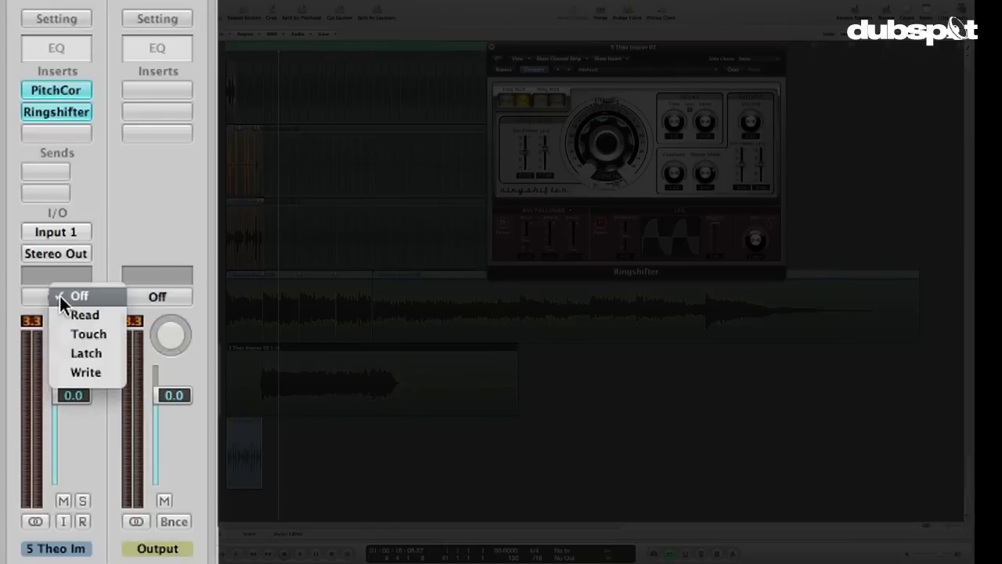
pyautogui.click(78, 332)
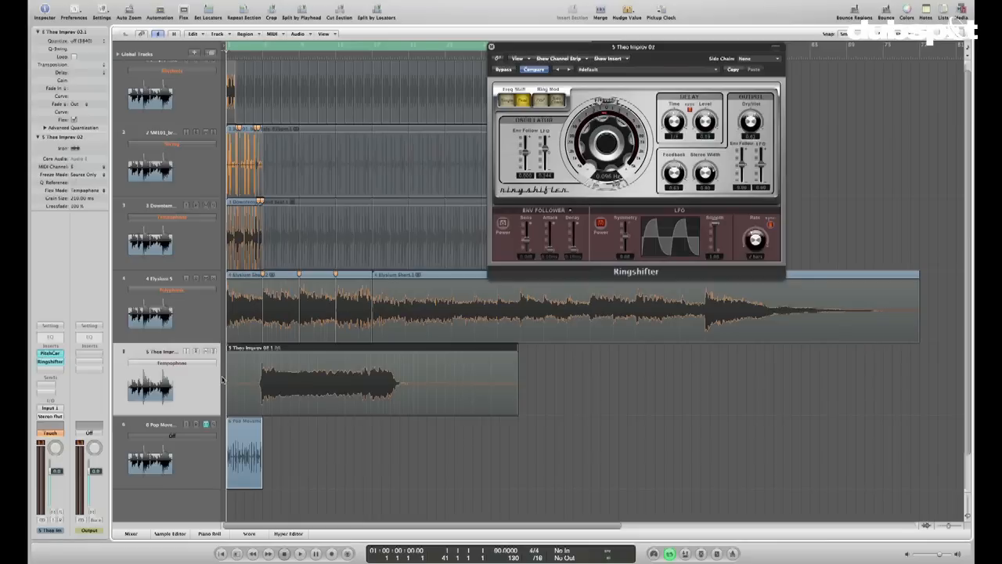
pyautogui.press('space')
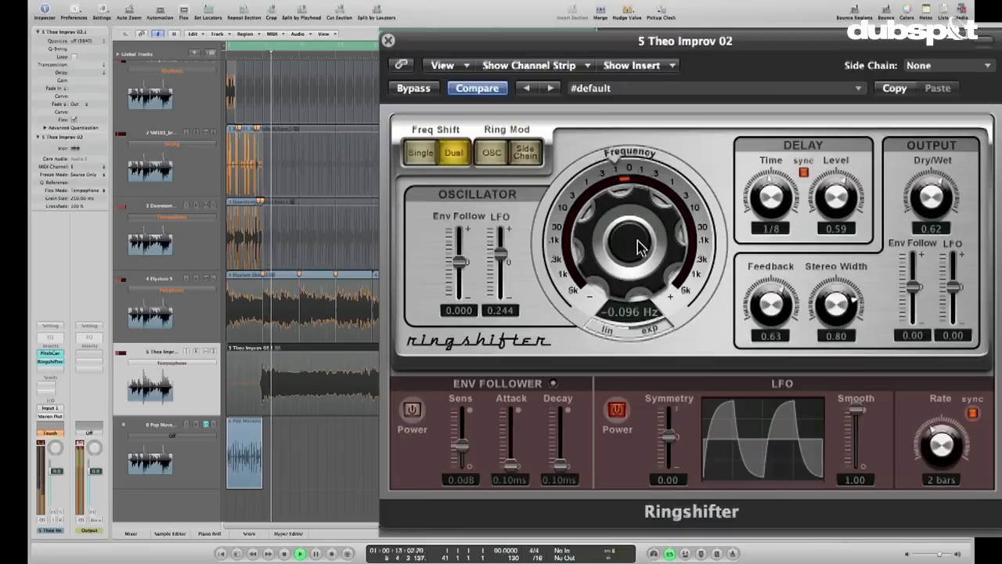
pyautogui.moveTo(638, 248)
pyautogui.mouseDown()
pyautogui.moveTo(633, 167)
pyautogui.moveTo(650, 305)
pyautogui.moveTo(632, 272)
pyautogui.moveTo(635, 237)
pyautogui.mouseUp()
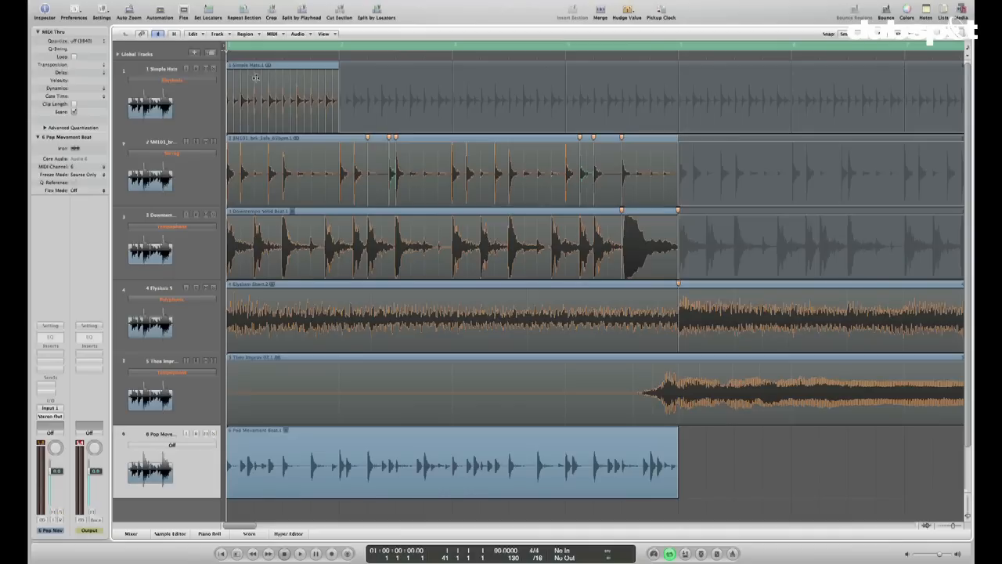
# - Move the Simple Hats region to bar 3 and the Downtempo Solid Beat region to bar 5
pyautogui.moveTo(258, 69); pyautogui.dragTo(486, 61)
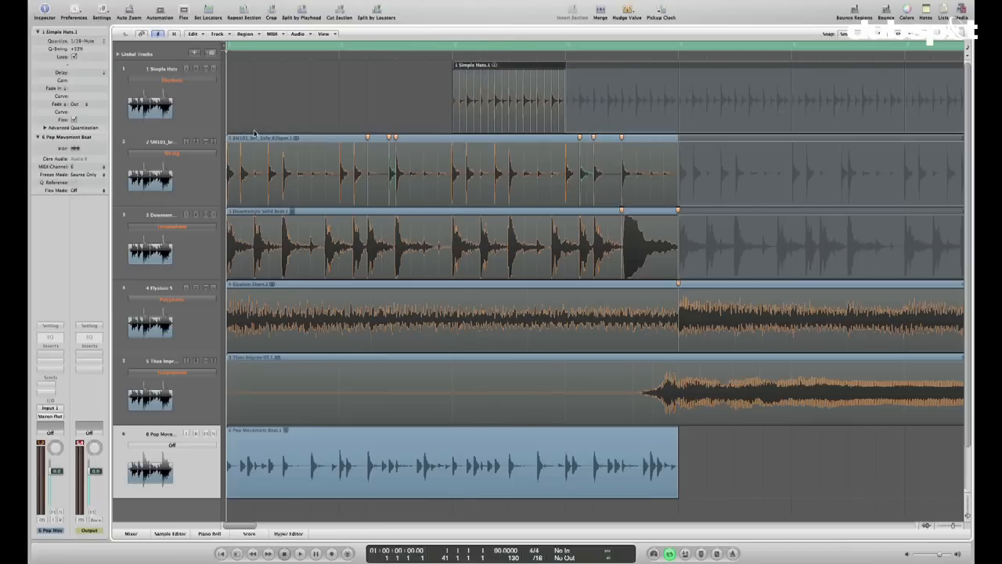
pyautogui.moveTo(259, 211); pyautogui.dragTo(709, 215)
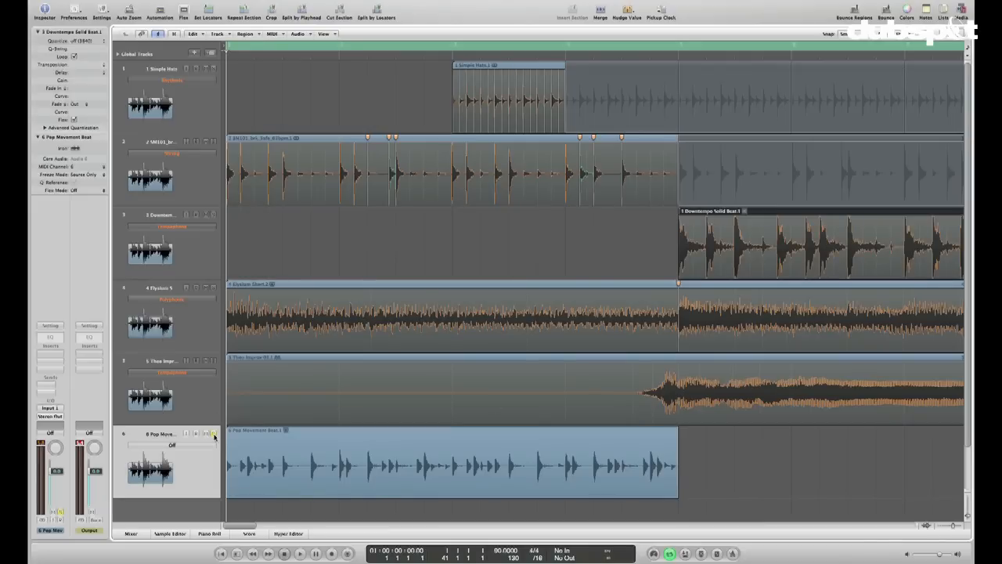
# - Set the flex mode of the Pop Movement Beat track to Speed
pyautogui.press('space')
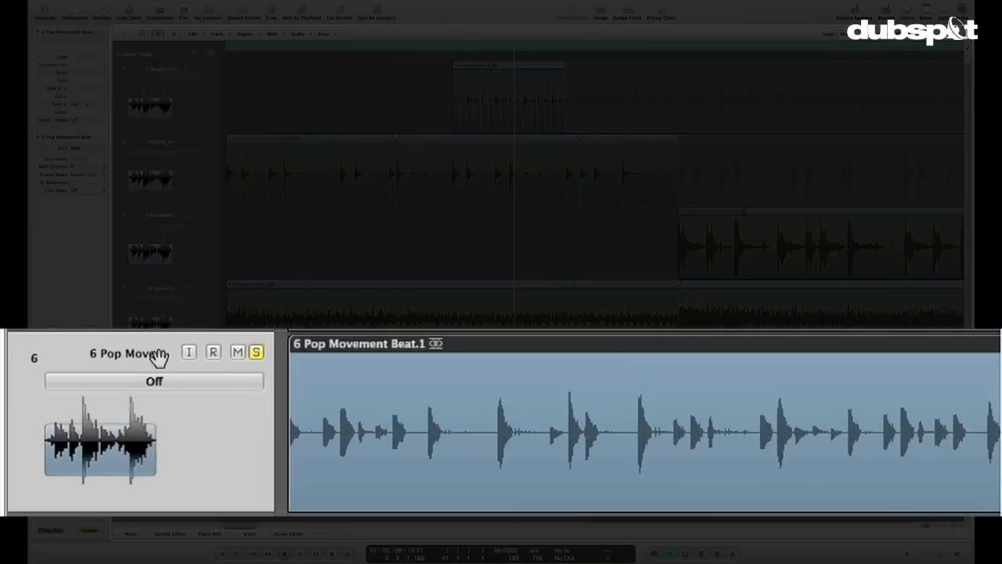
pyautogui.click(153, 382)
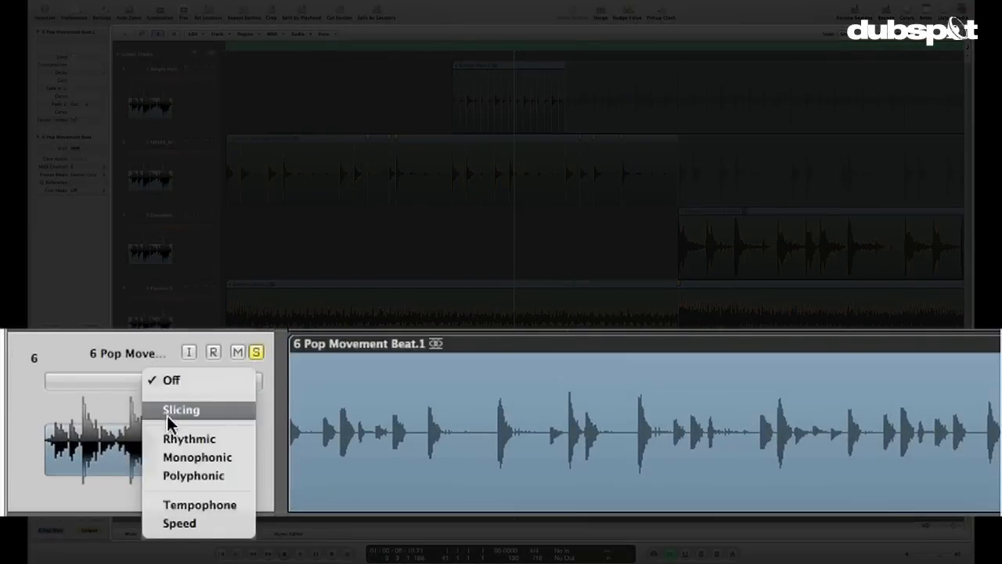
pyautogui.click(187, 523)
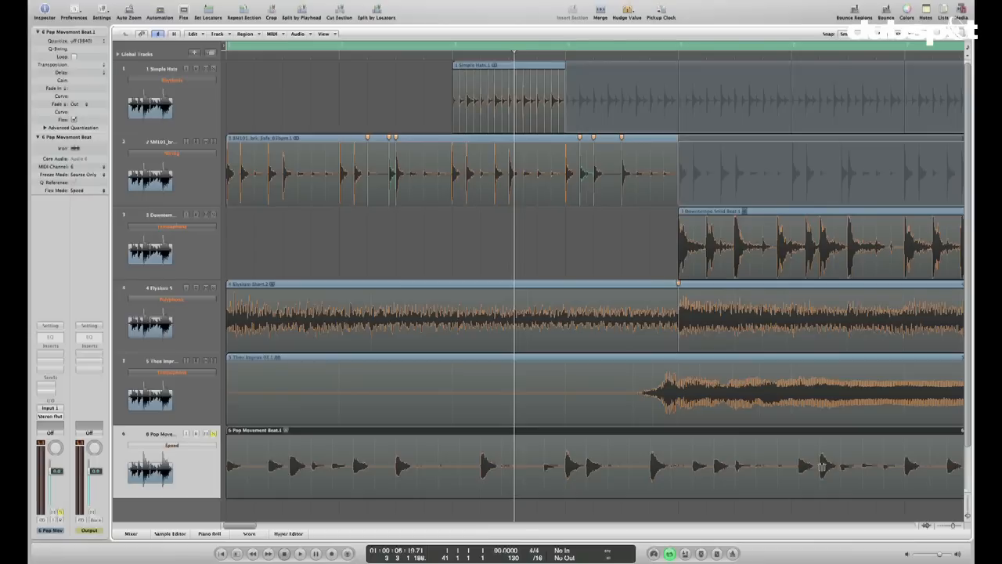
pyautogui.hotkey('ctrl', 'Left')
pyautogui.hotkey('ctrl', 'Left')
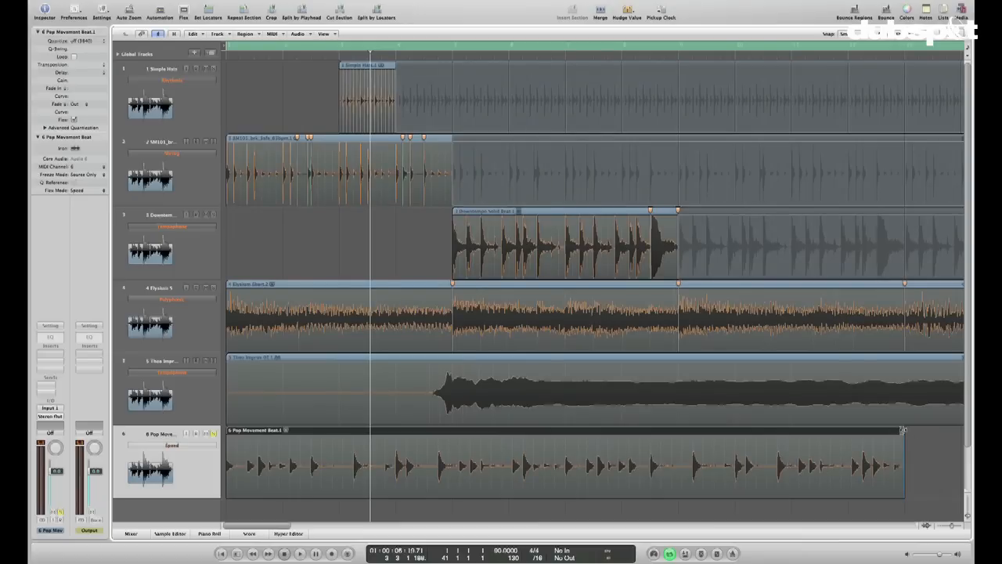
# - Compress the Pop Movement Beat region to end at bar 5 and play it from the start
pyautogui.moveTo(902, 431); pyautogui.dragTo(454, 460)
pyautogui.press('Return')
pyautogui.press('space')
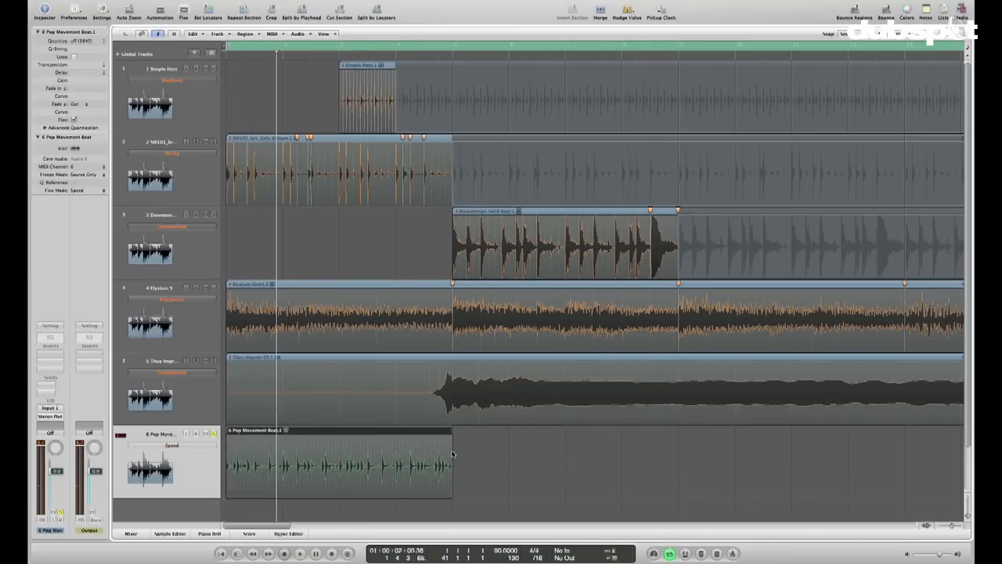
# - Stretch the Pop Movement Beat region back out to end at bar 13 and play it from the start
pyautogui.moveTo(451, 430); pyautogui.dragTo(904, 460)
pyautogui.press('Return')
pyautogui.press('space')
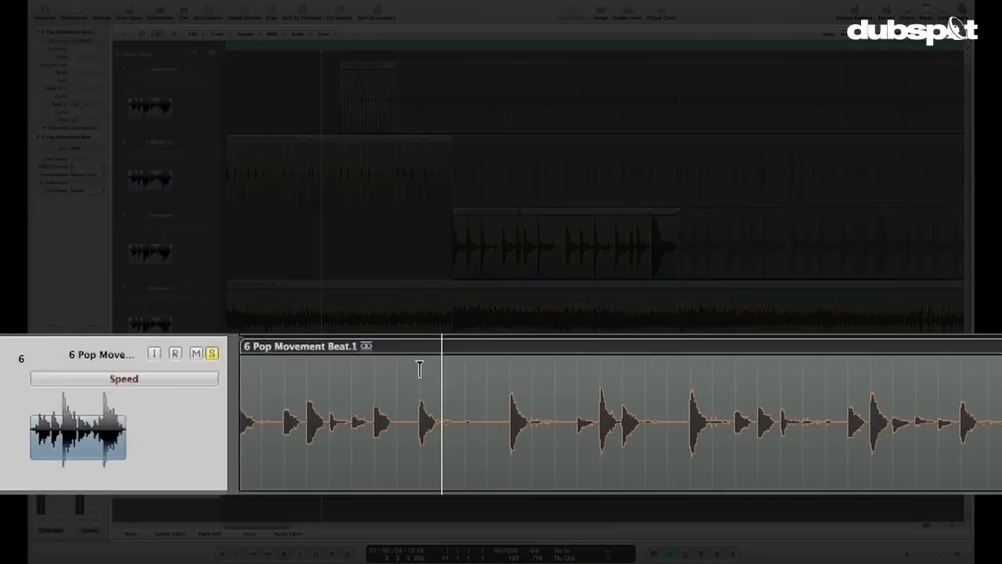
pyautogui.click(419, 369)
pyautogui.moveTo(401, 369); pyautogui.dragTo(359, 369)
pyautogui.moveTo(359, 368); pyautogui.dragTo(359, 369)
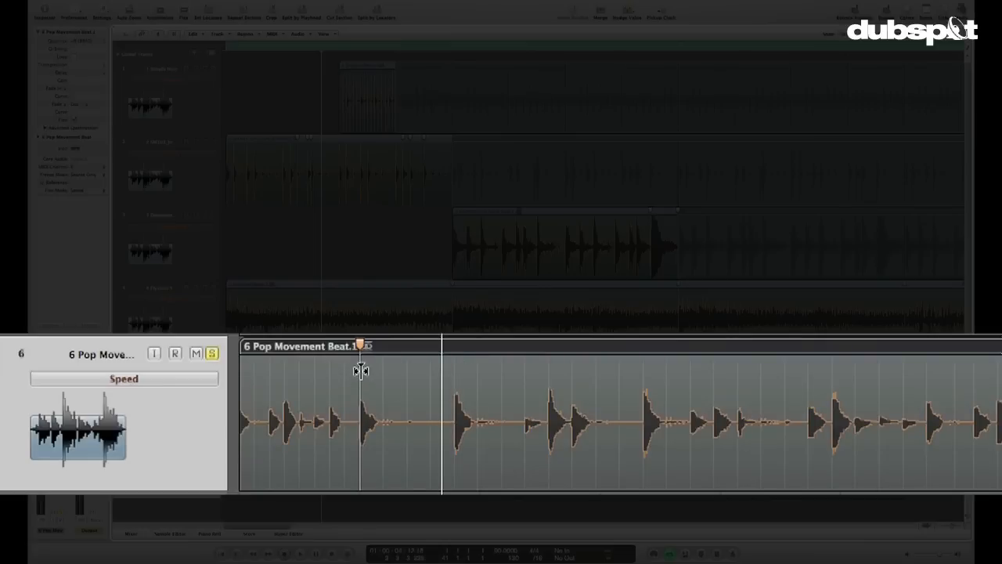
pyautogui.doubleClick(360, 370)
# - Pull three successive hits of the Pop Movement Beat earlier to bar 2, the middle of bar 2 and bar 3, and play the result
pyautogui.moveTo(502, 373); pyautogui.dragTo(360, 380)
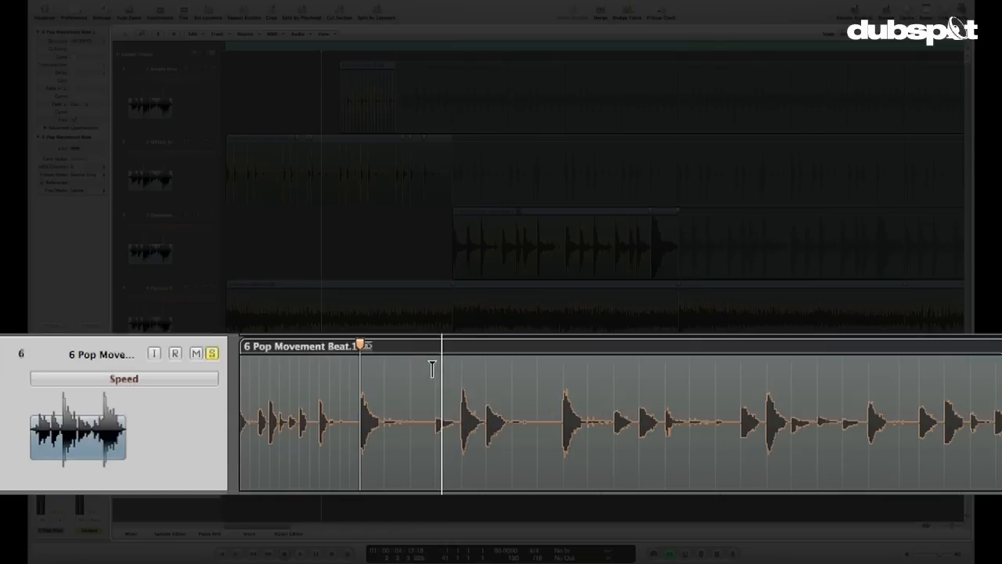
pyautogui.moveTo(435, 368); pyautogui.dragTo(422, 369)
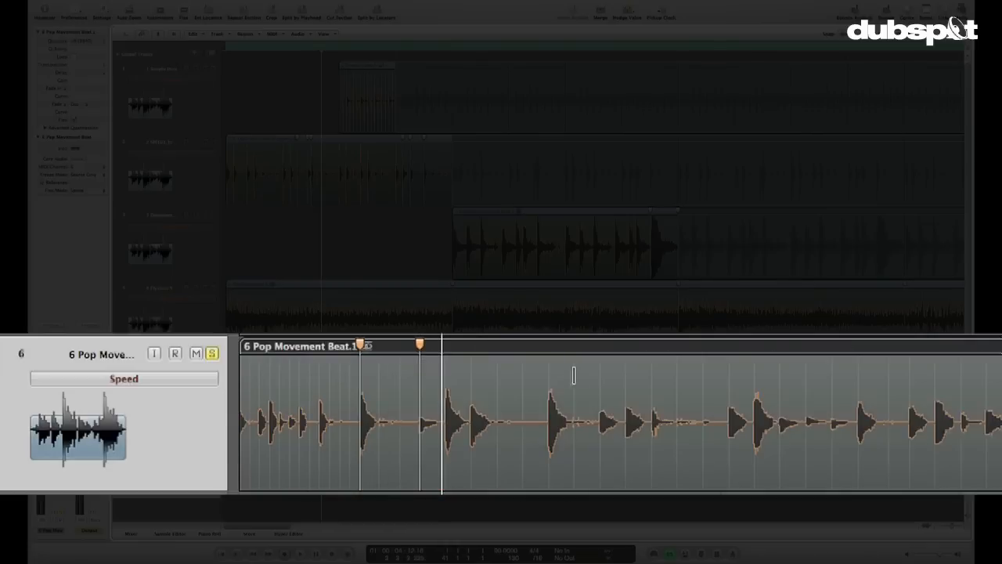
pyautogui.moveTo(544, 376); pyautogui.dragTo(483, 368)
pyautogui.press('space')
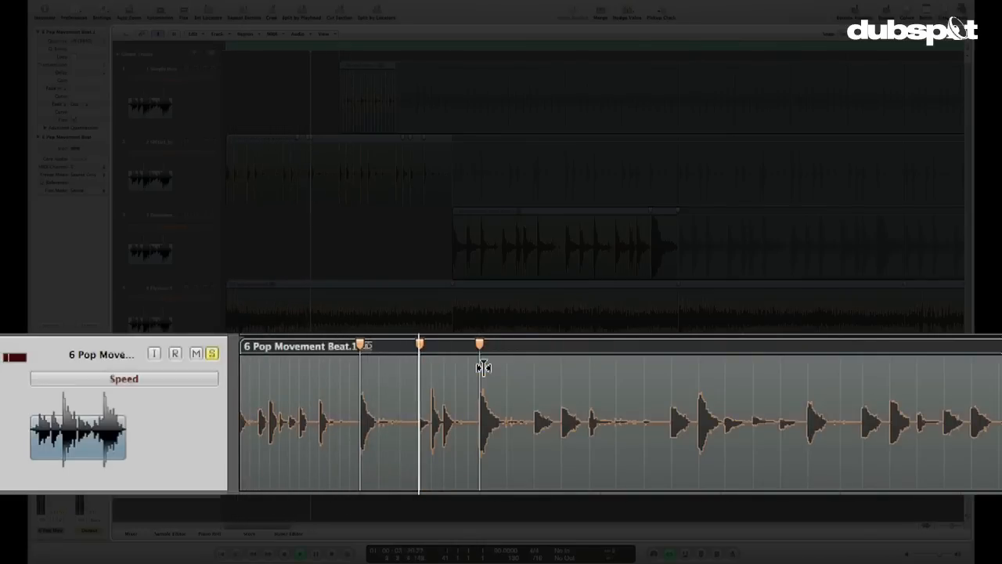
# - Replace the flex markers at bar 2 and mid-bar 2 with ones that place earlier hits on those positions, and play the result
pyautogui.doubleClick(361, 368)
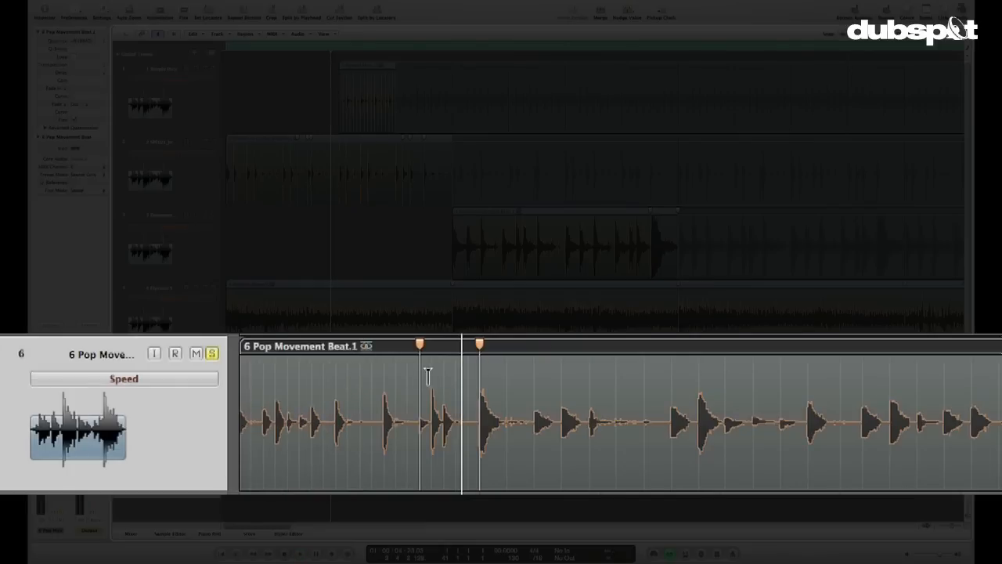
pyautogui.moveTo(353, 379); pyautogui.dragTo(358, 379)
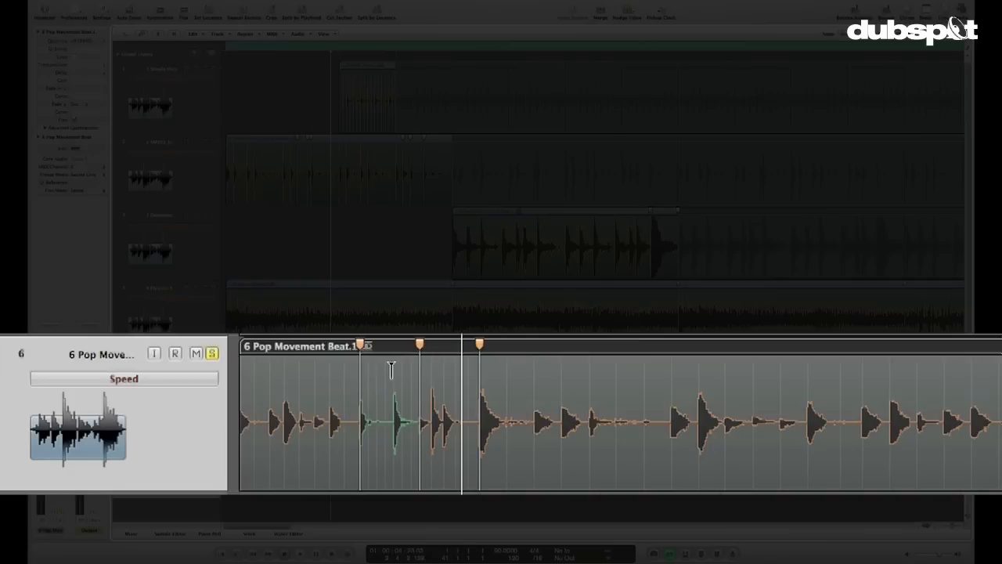
pyautogui.click(402, 368)
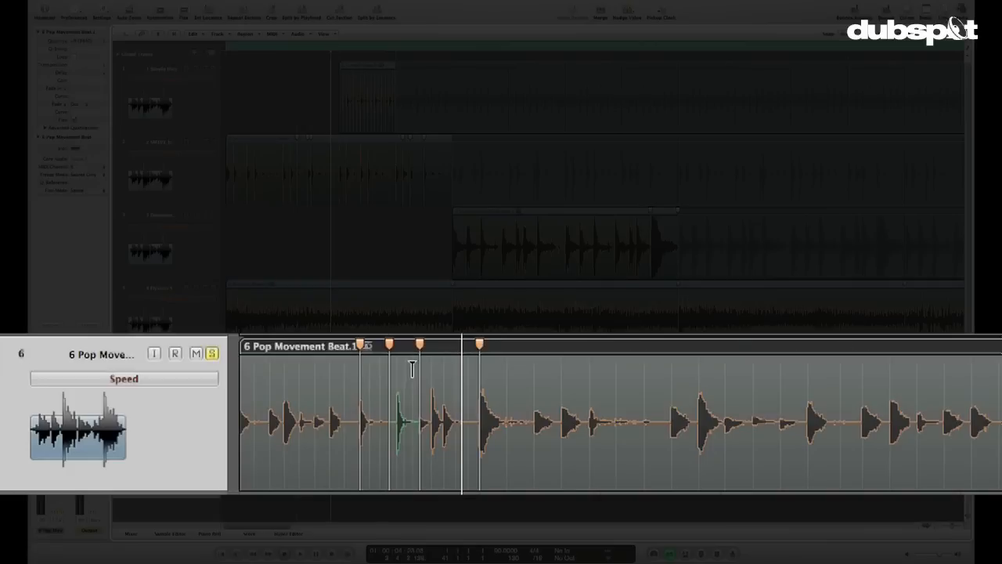
pyautogui.doubleClick(420, 369)
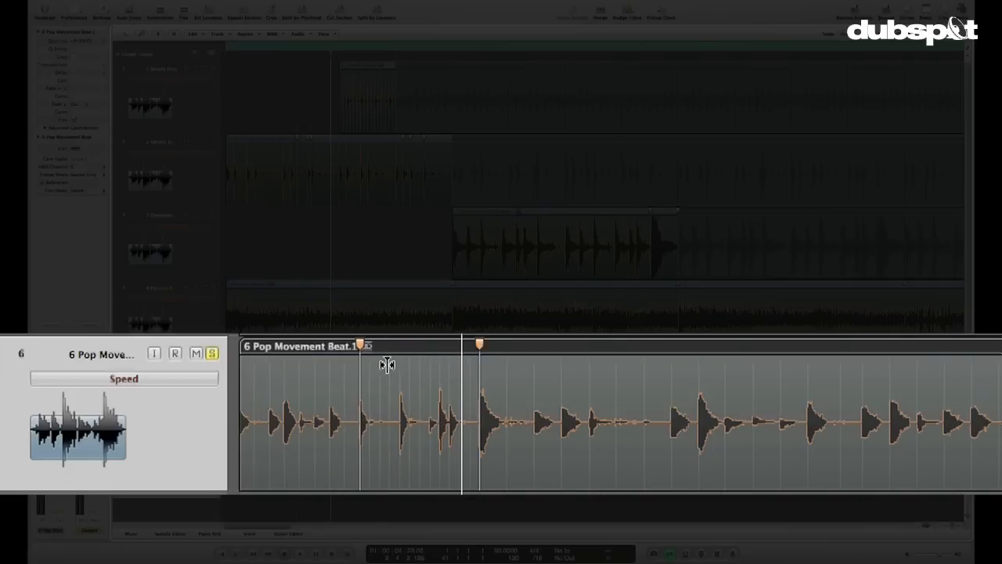
pyautogui.moveTo(400, 365); pyautogui.dragTo(419, 365)
pyautogui.press('space')
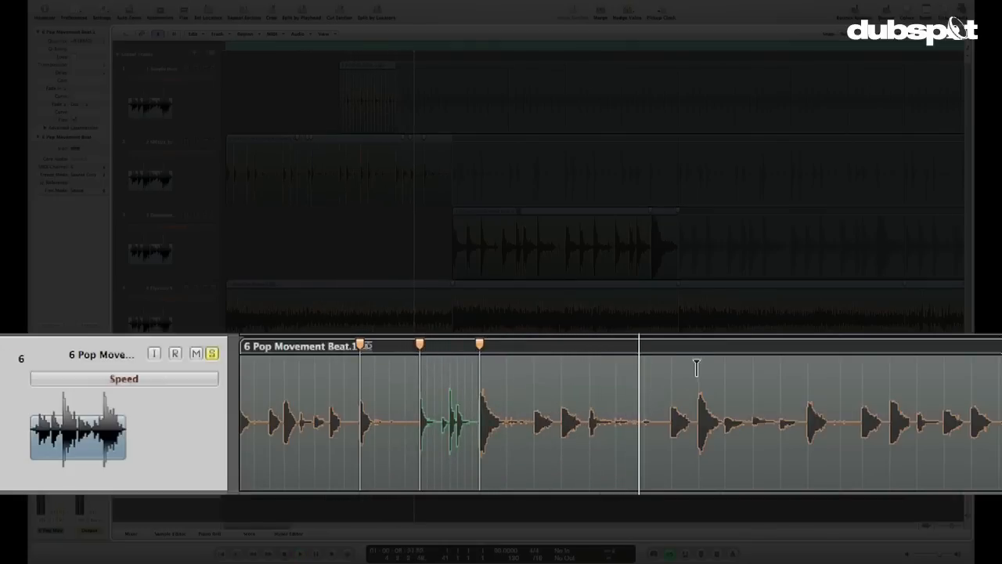
# - Pull the loud hit after bar 4 back to bar 4, pin the hit at bar 5 with a flex marker, and play the beat
pyautogui.moveTo(674, 369); pyautogui.dragTo(605, 369)
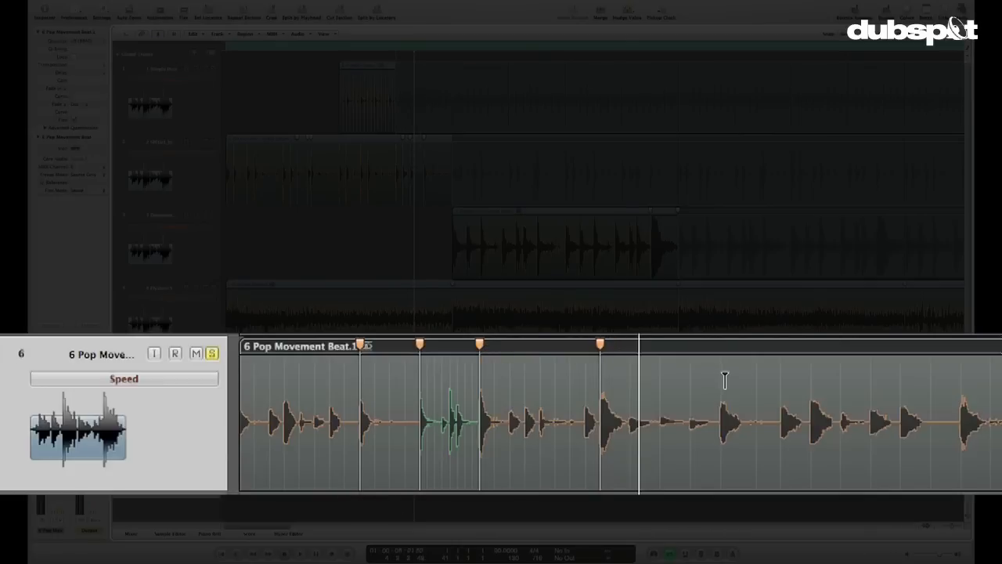
pyautogui.click(720, 380)
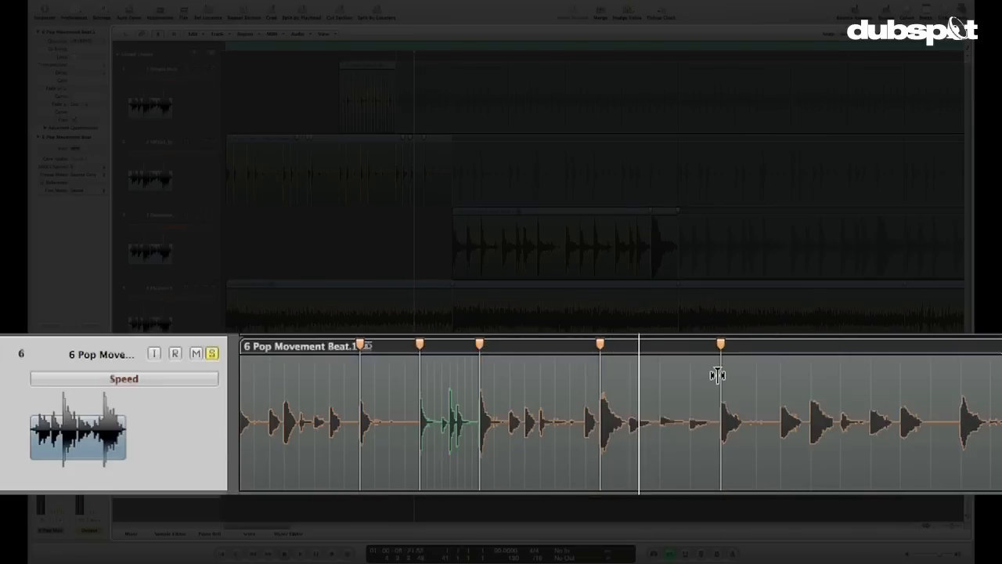
pyautogui.press('space')
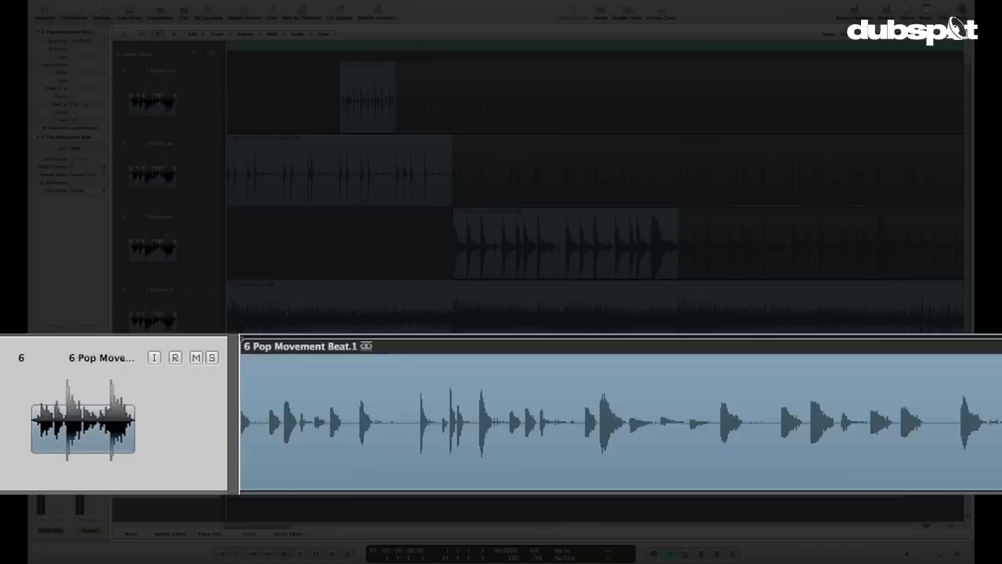
# - Split the Pop Movement Beat region at bar 5 and delete the part after the split
pyautogui.click(722, 483)
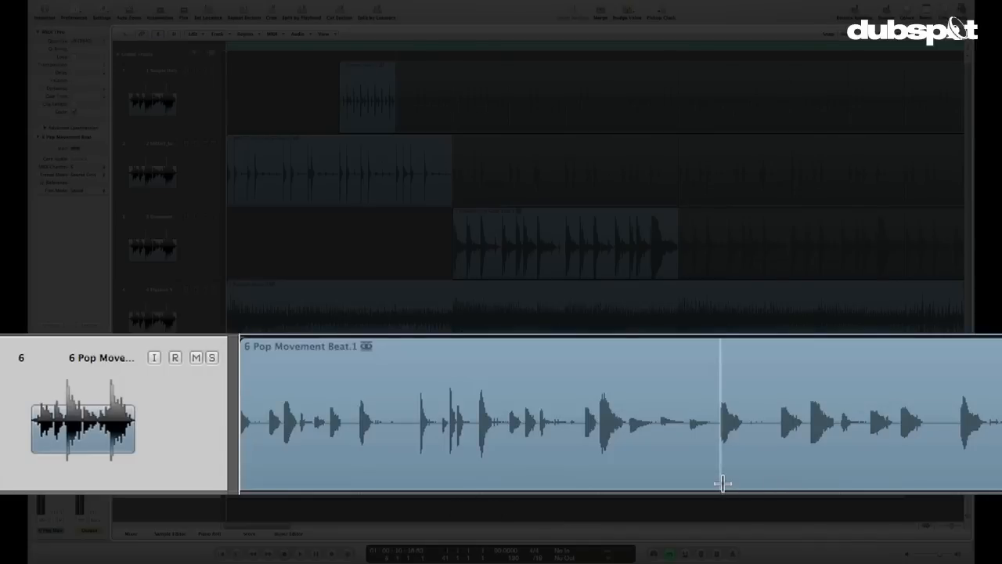
pyautogui.click(722, 487)
pyautogui.click(779, 404)
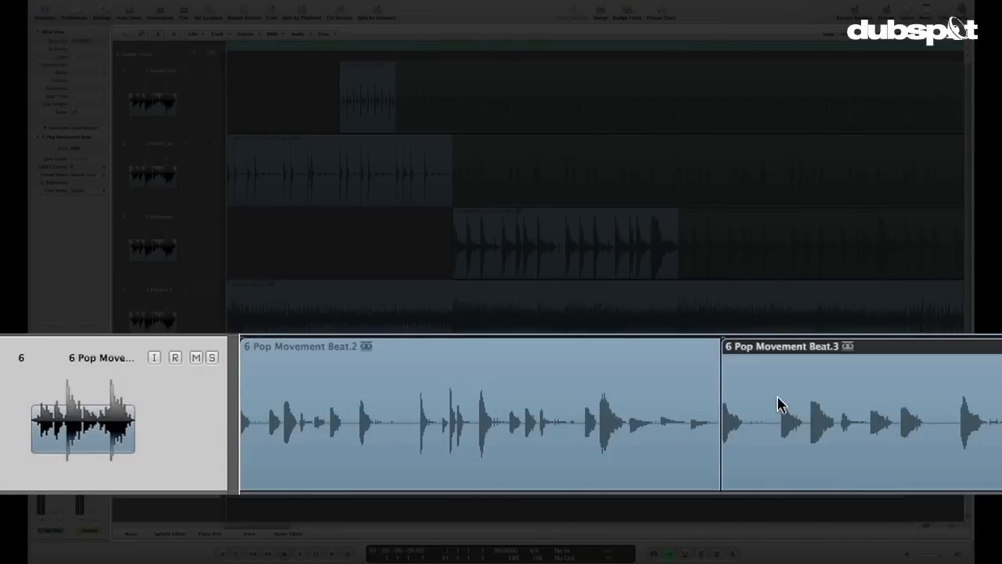
pyautogui.press('Delete')
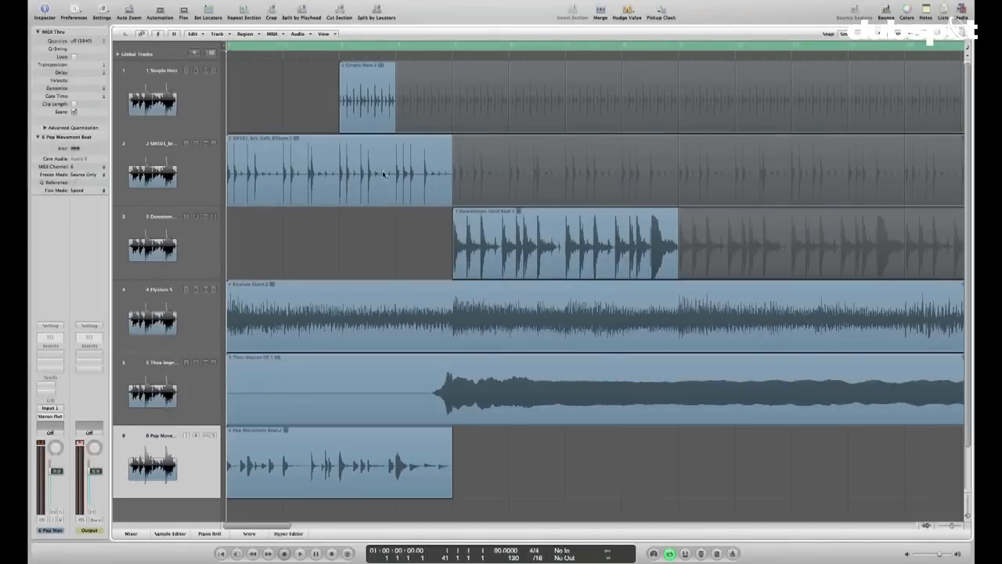
# - Move the Simple Hats region to bar 5 and play the arrangement from the start
pyautogui.moveTo(371, 75); pyautogui.dragTo(475, 73)
pyautogui.press('space')
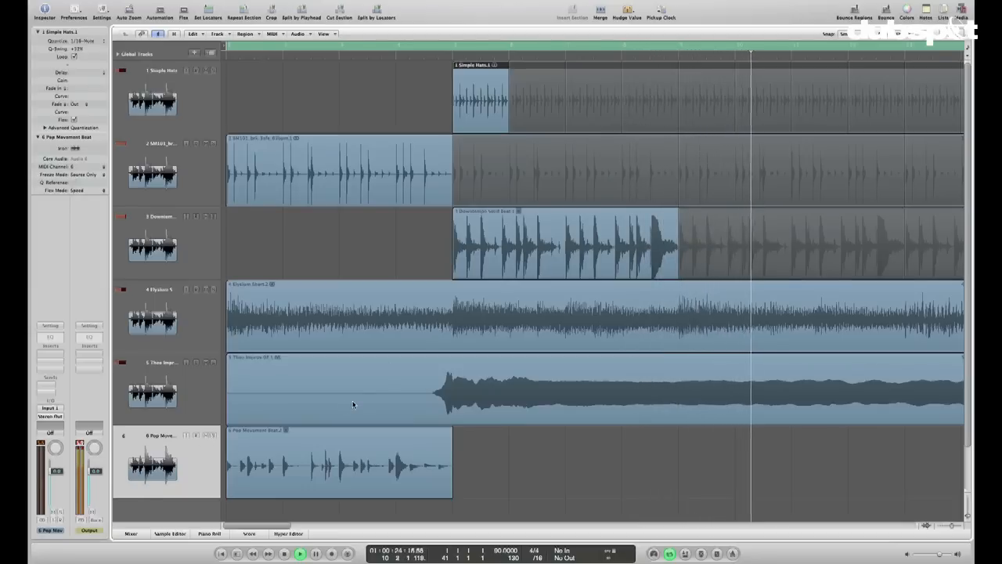
# - Show the flex view again and lower the Output channel's volume while the arrangement plays on
pyautogui.press('super+f')
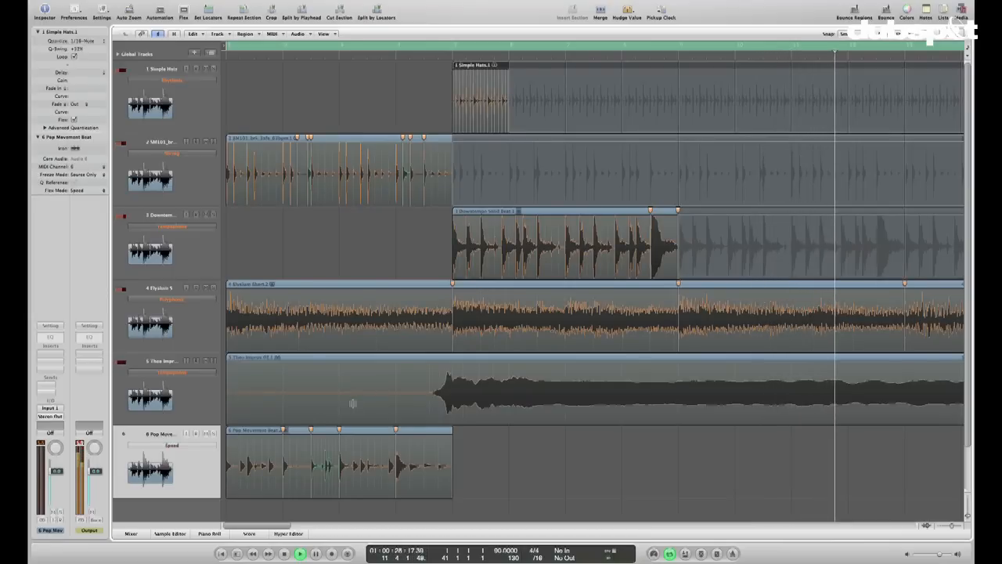
pyautogui.hscroll(4, 352, 404)
pyautogui.hscroll(10, 353, 403)
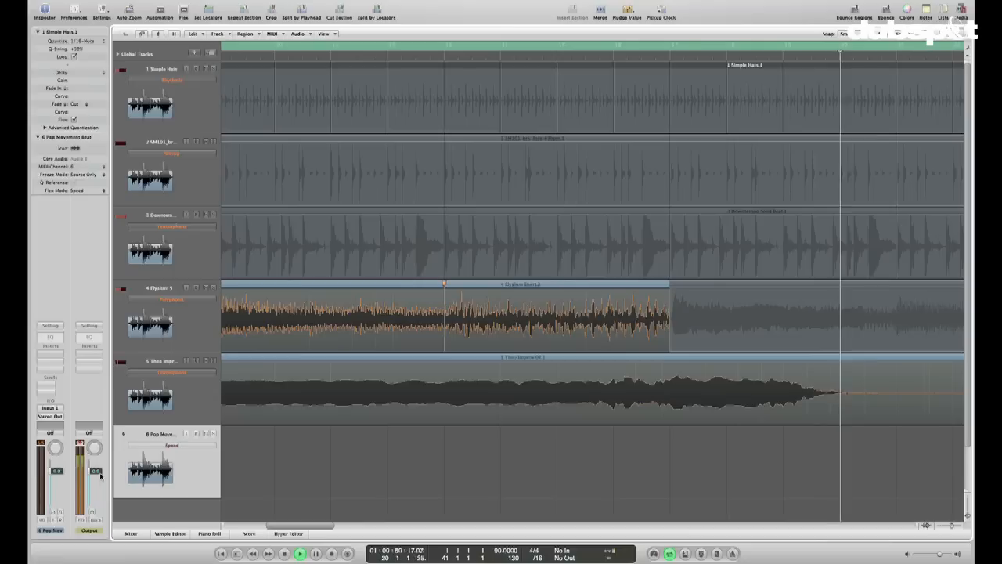
pyautogui.moveTo(99, 473); pyautogui.dragTo(95, 488)
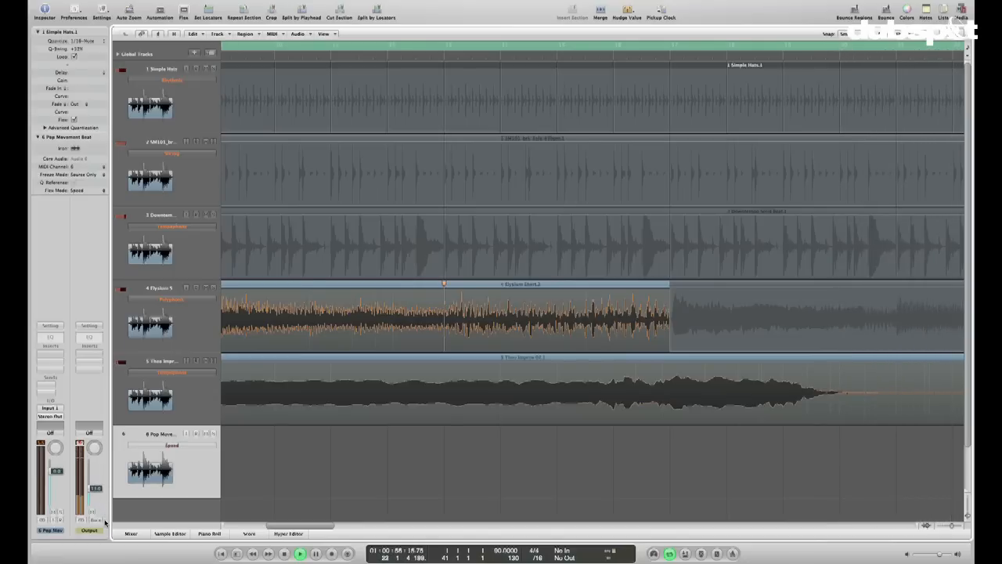